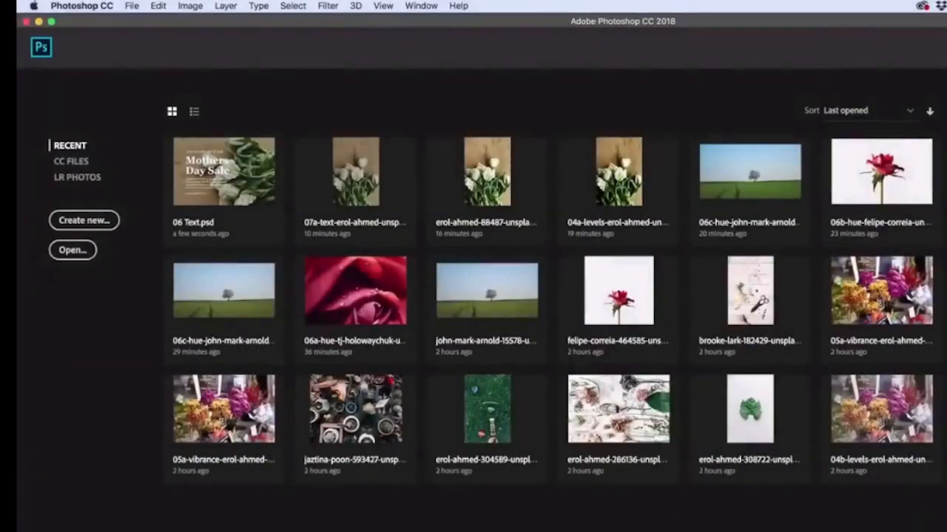
# Open the 07a-text flower photo from the Source Files folder
pyautogui.click(133, 6)
pyautogui.moveTo(169, 74)
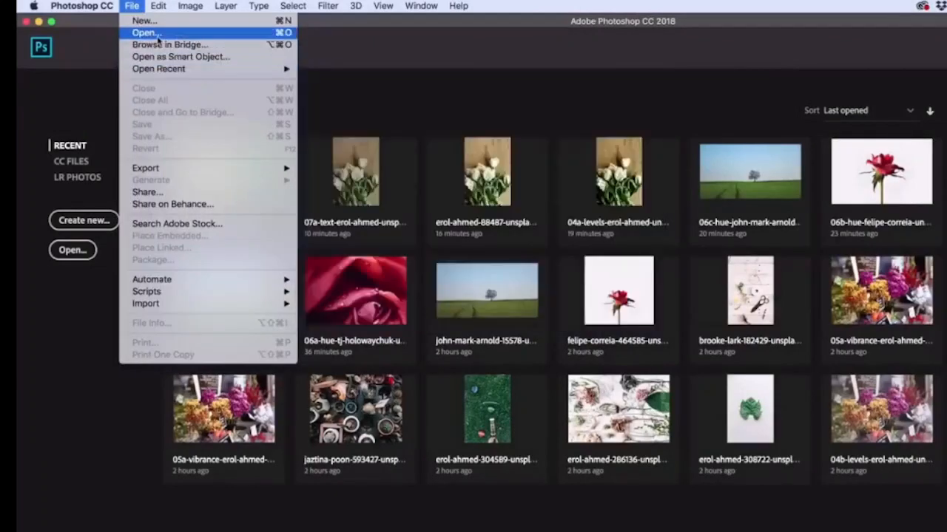
pyautogui.click(145, 33)
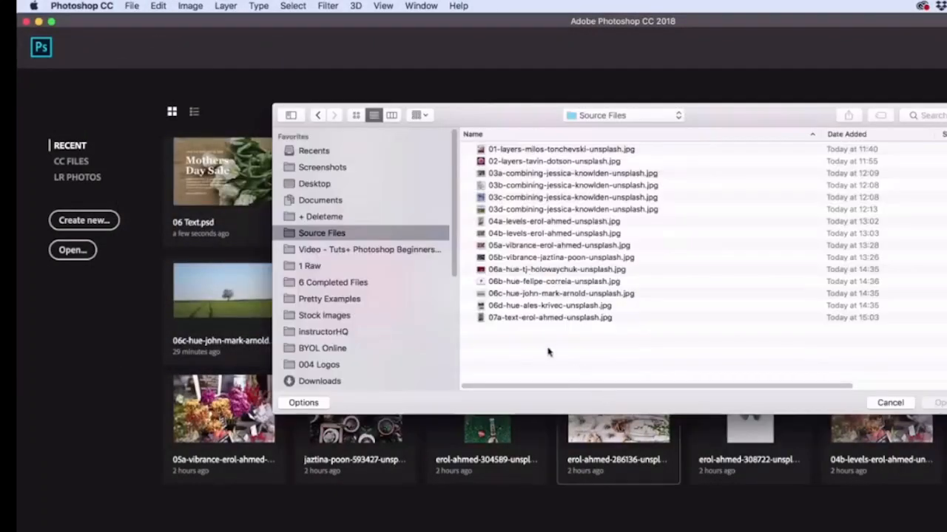
pyautogui.click(501, 319)
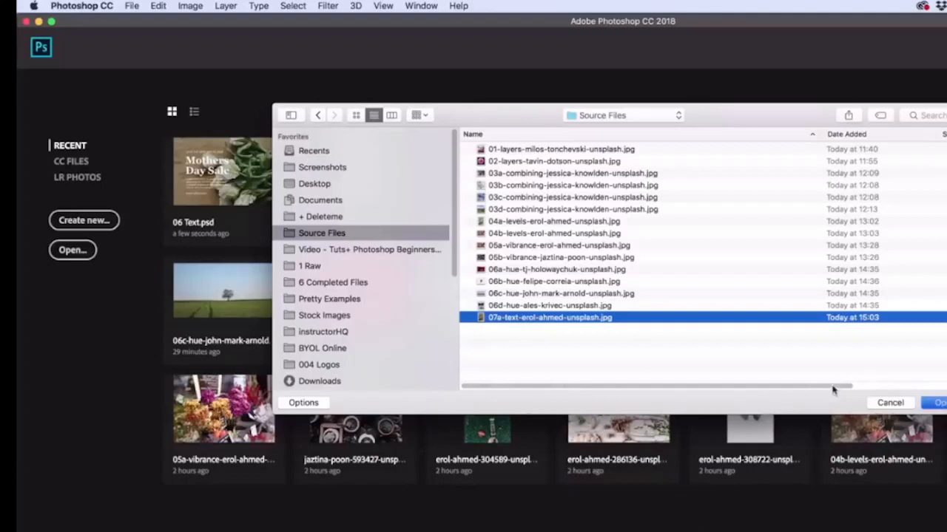
pyautogui.press('Return')
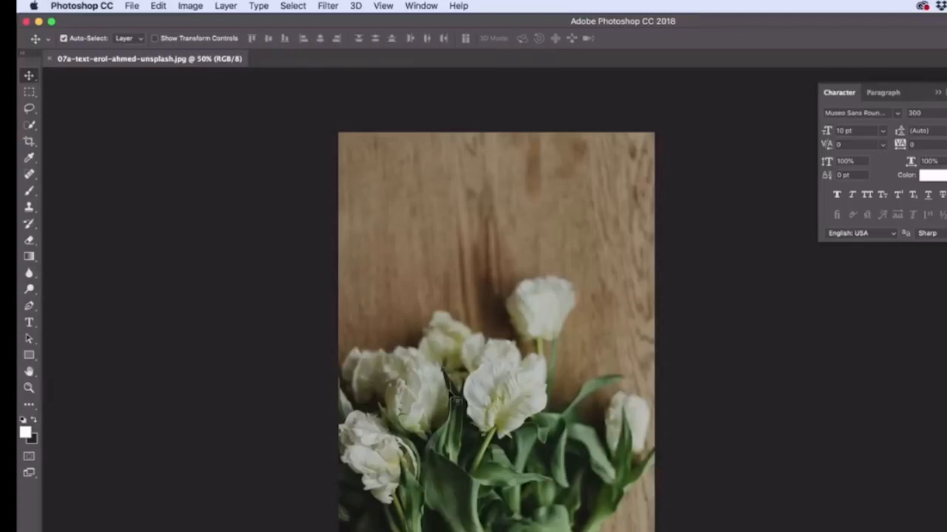
# Start a new document and look through the measurement units and the full set of Print presets
pyautogui.click(134, 9)
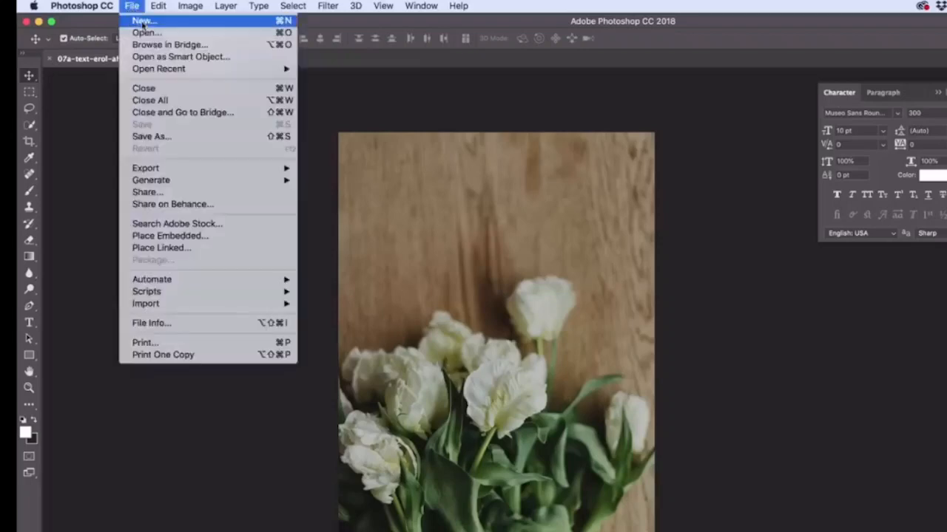
pyautogui.click(144, 22)
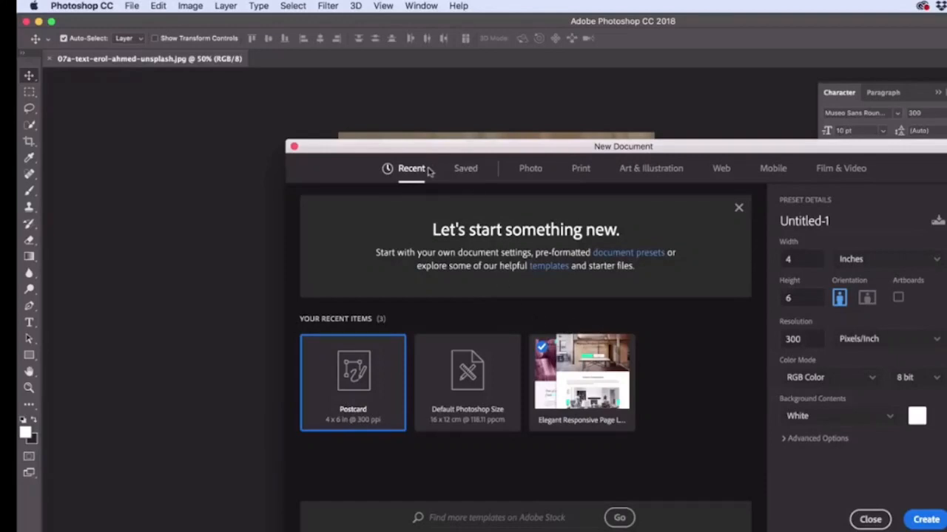
pyautogui.click(861, 263)
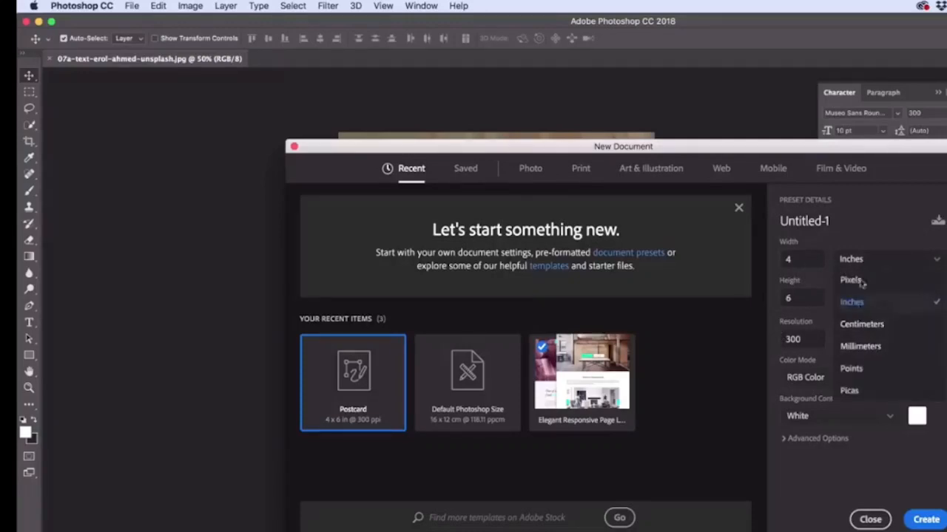
pyautogui.click(891, 180)
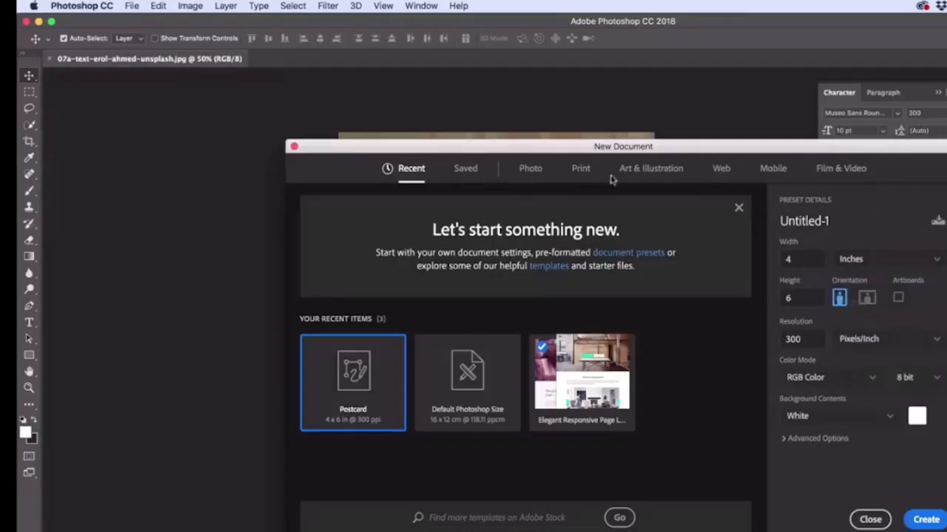
pyautogui.click(577, 170)
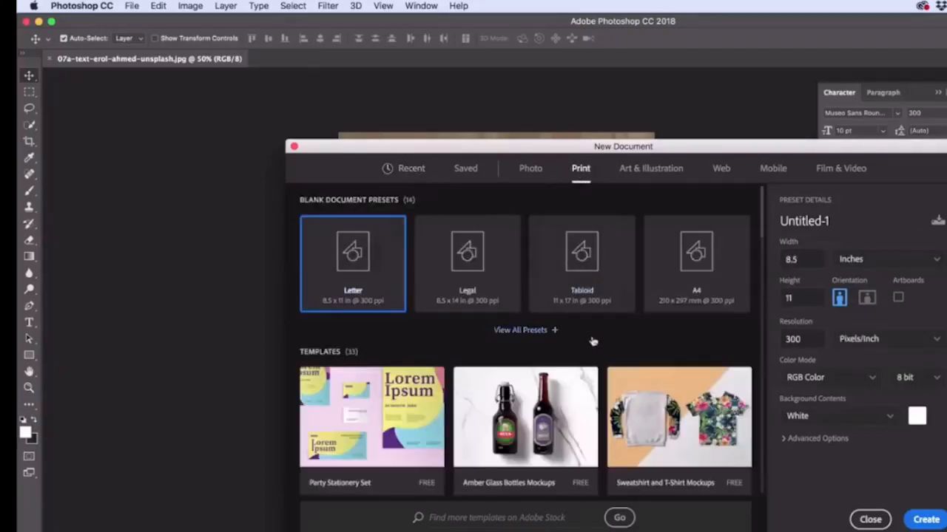
pyautogui.click(513, 336)
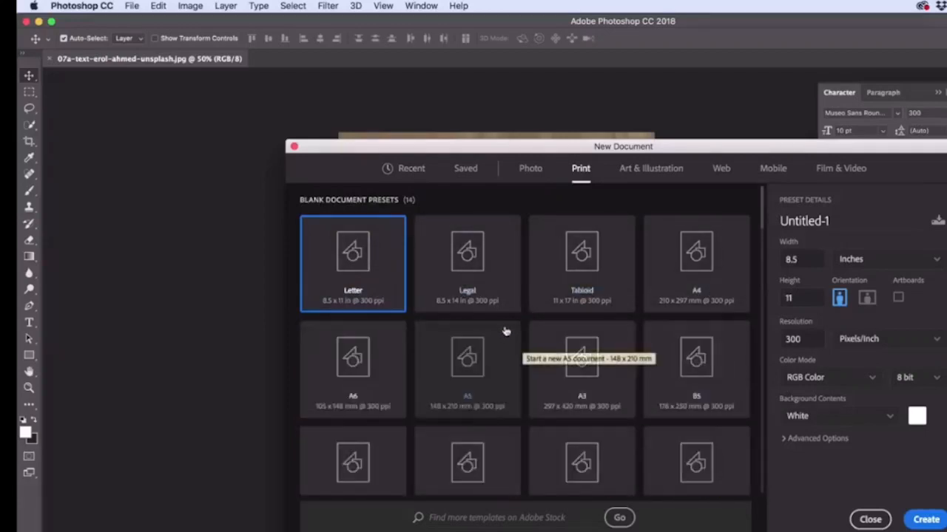
pyautogui.scroll(-1, 505, 333)
pyautogui.scroll(-5, 505, 333)
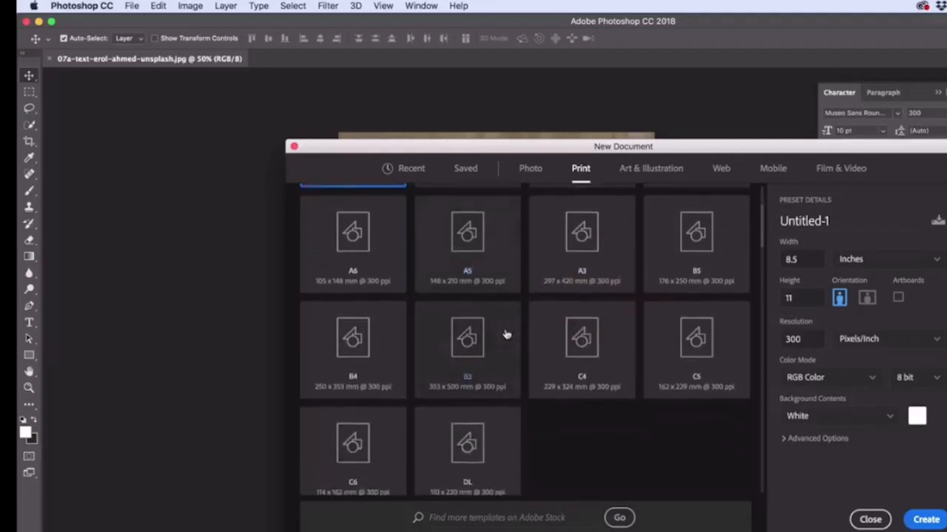
pyautogui.scroll(5, 506, 336)
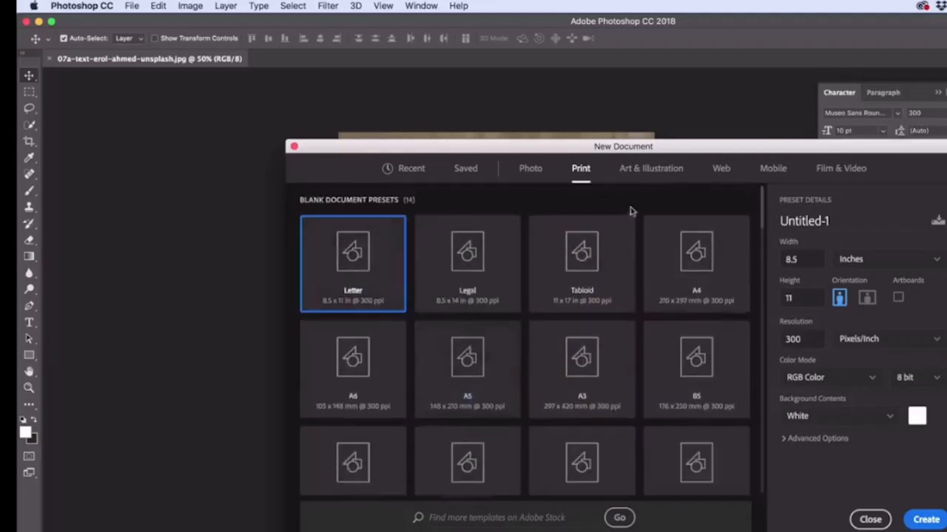
# Create a landscape document from the Art & Illustration Postcard preset, 6 x 4 inches at 300 pixels/inch in RGB Color
pyautogui.click(648, 170)
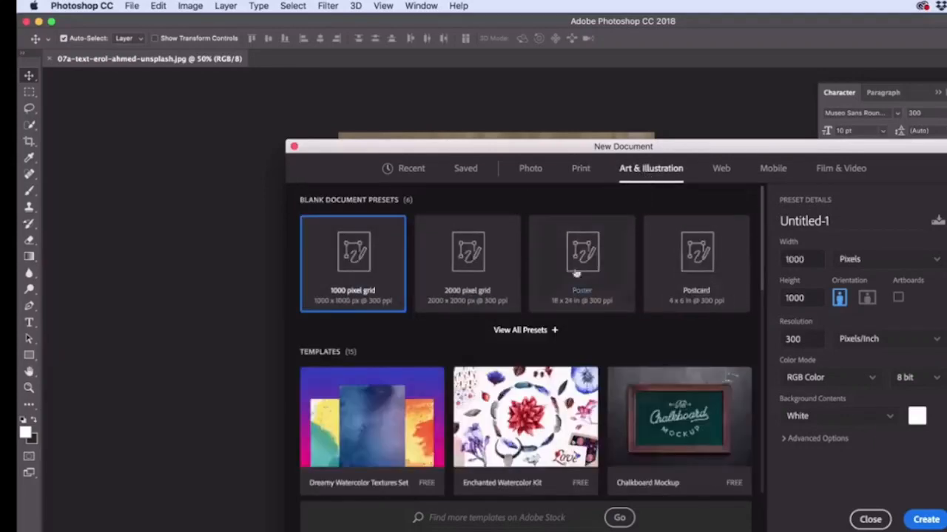
pyautogui.click(704, 276)
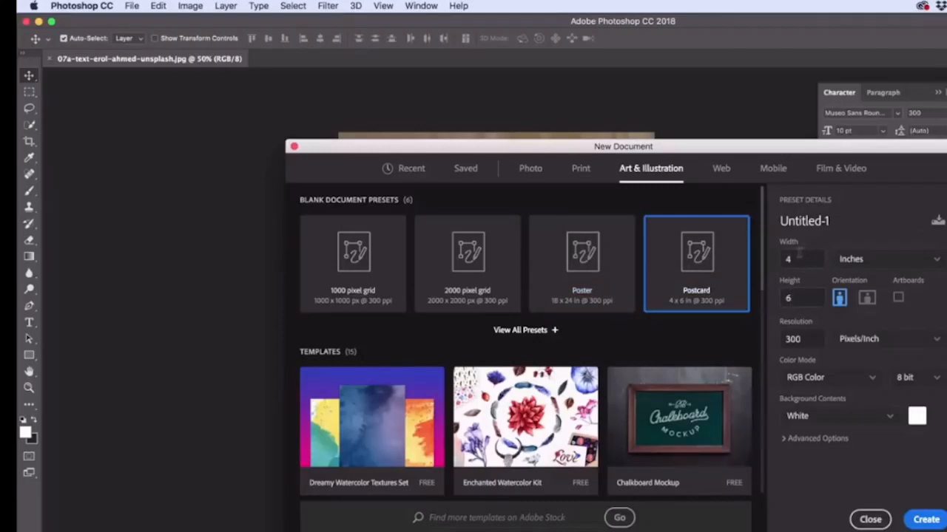
pyautogui.click(867, 298)
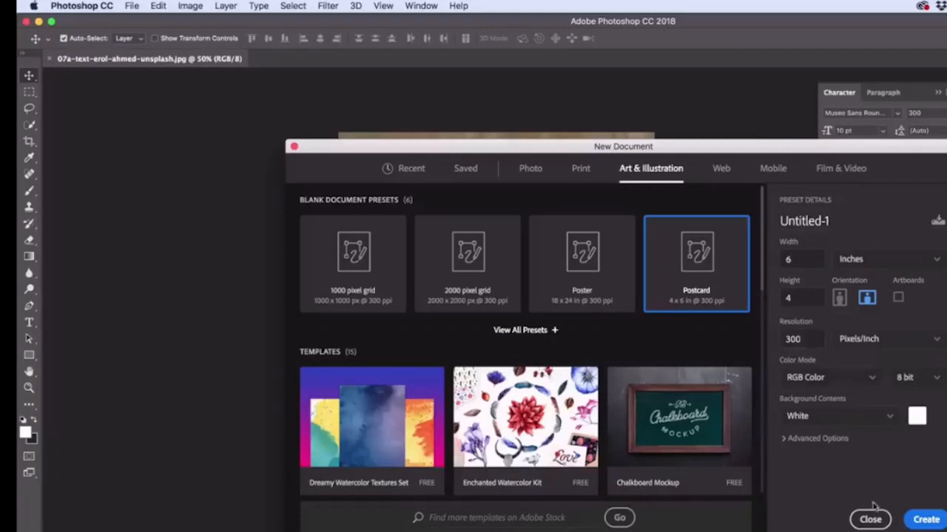
pyautogui.click(926, 520)
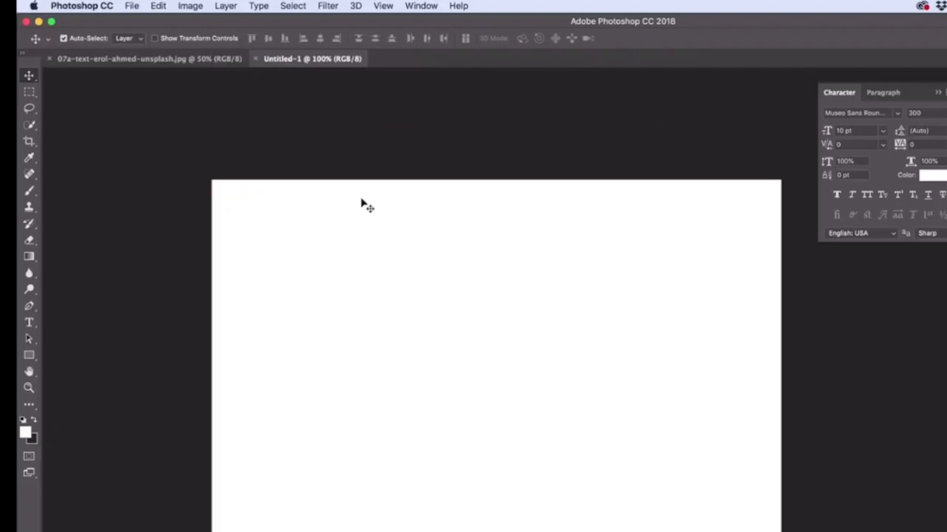
# Save the blank document in Source Files in Photoshop format, named with the owner's first name followed by "Postcard"
pyautogui.click(132, 6)
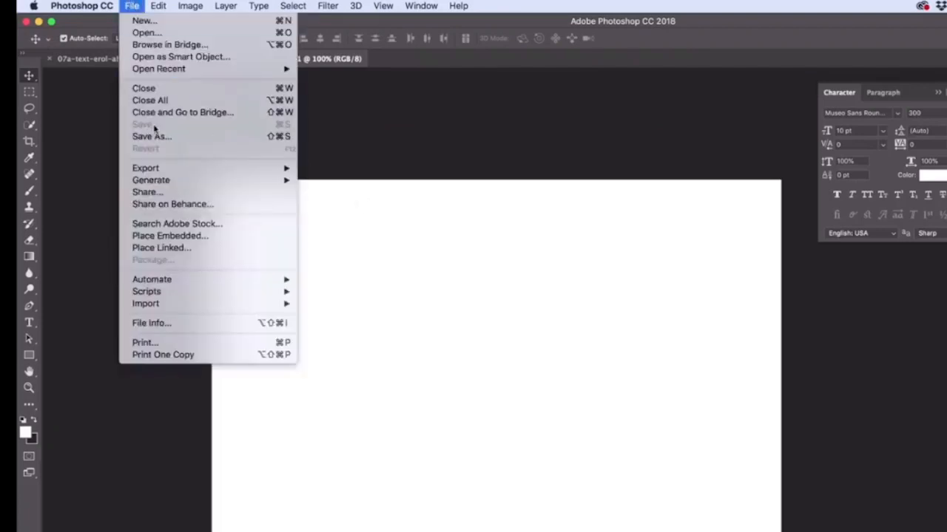
pyautogui.click(404, 138)
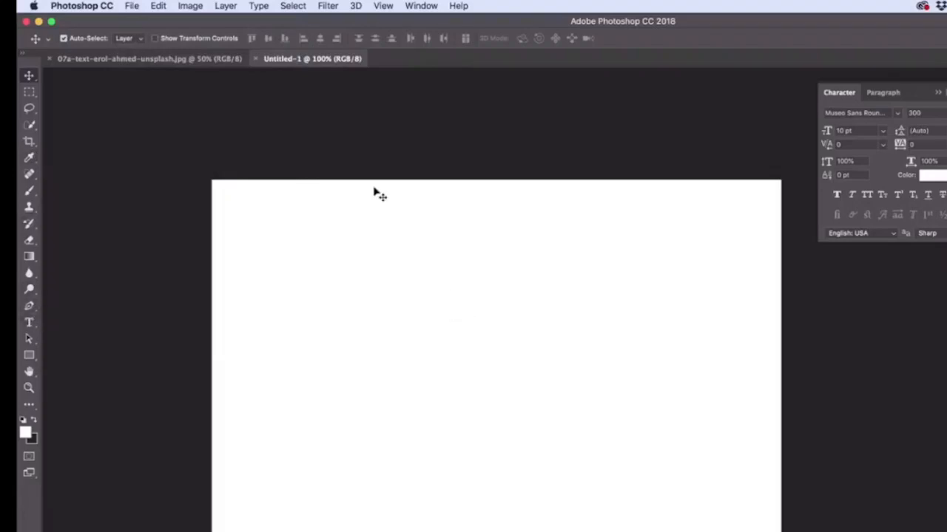
pyautogui.click(131, 6)
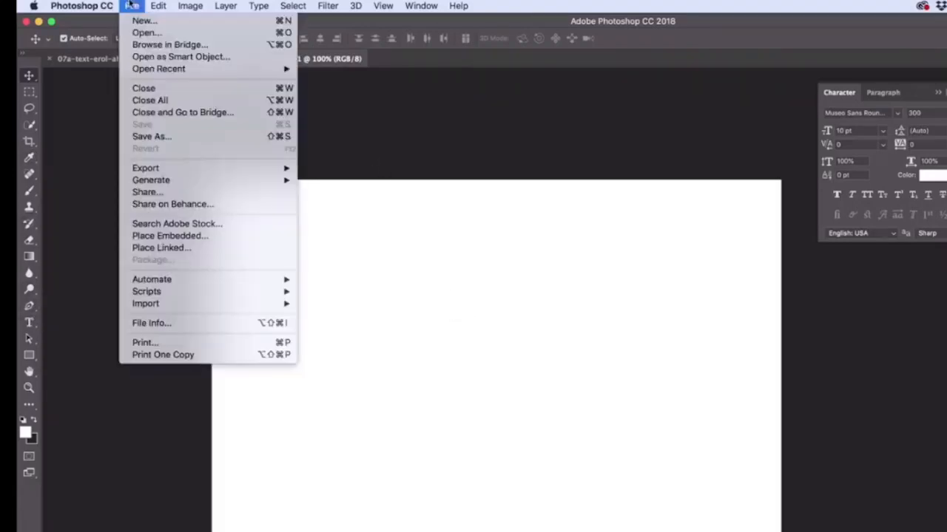
pyautogui.click(154, 136)
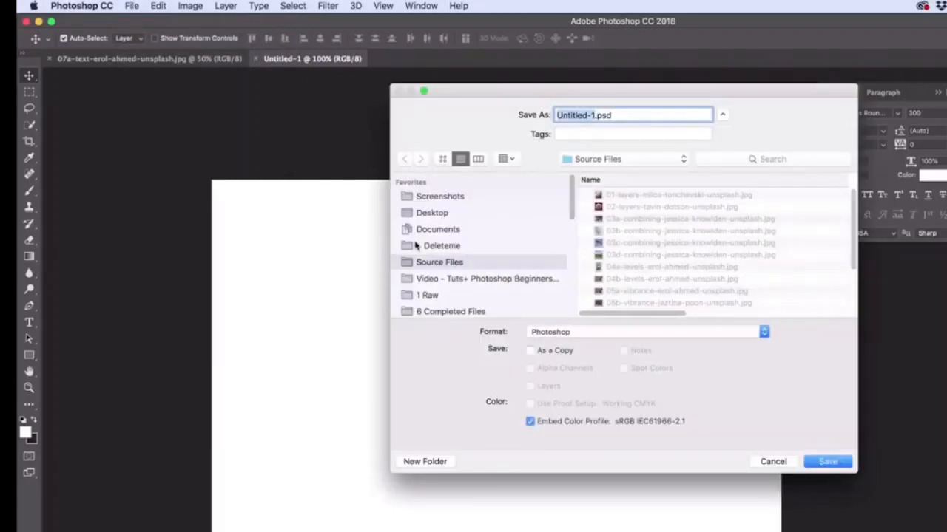
pyautogui.write("Dan's ")
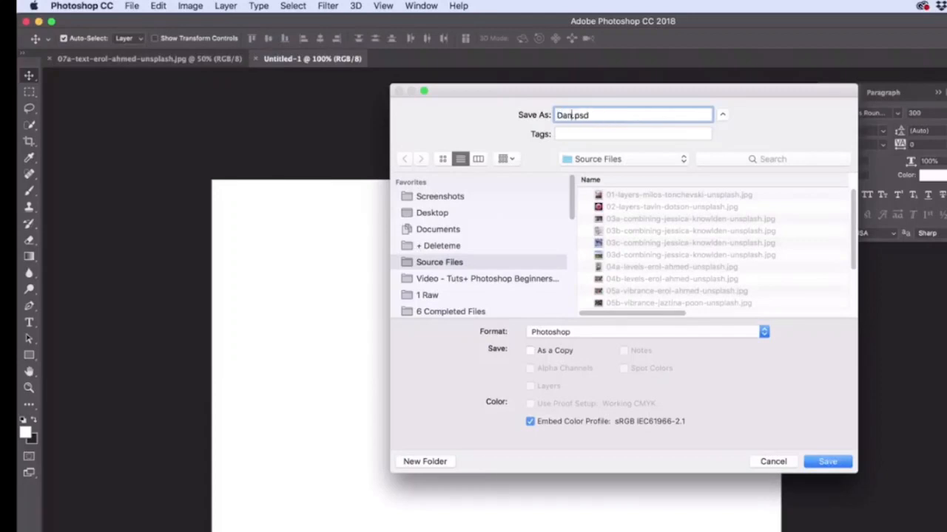
pyautogui.write('Postcard')
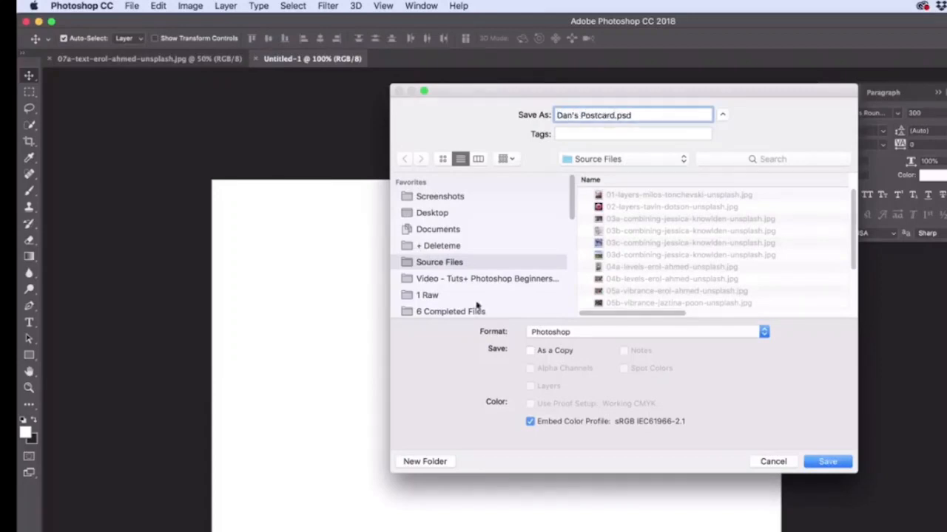
pyautogui.click(827, 461)
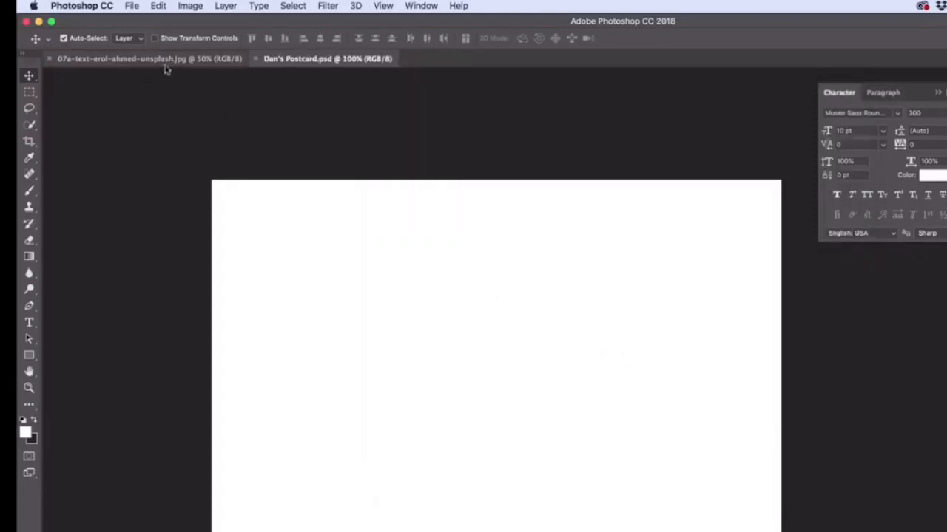
# Copy the flower photo into the postcard document as a layer and move it to cover the canvas's full width
pyautogui.click(133, 59)
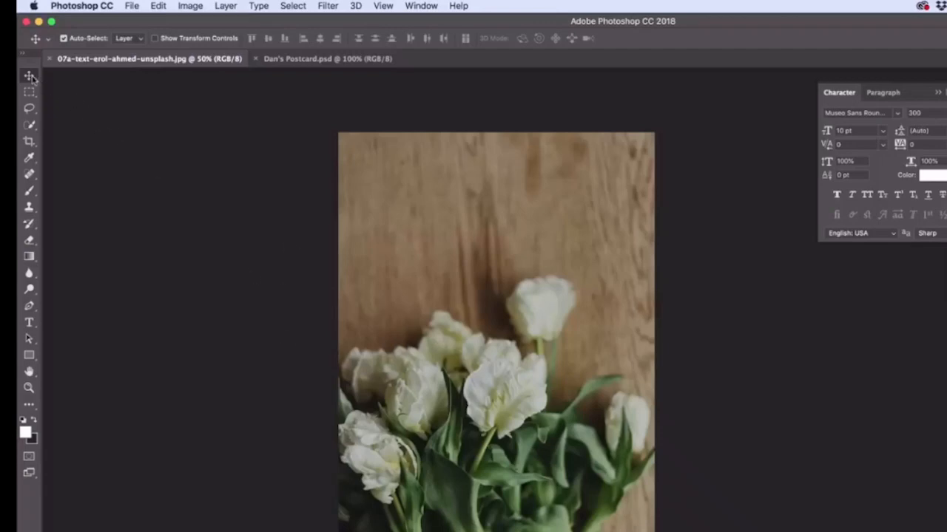
pyautogui.moveTo(488, 447); pyautogui.dragTo(410, 301)
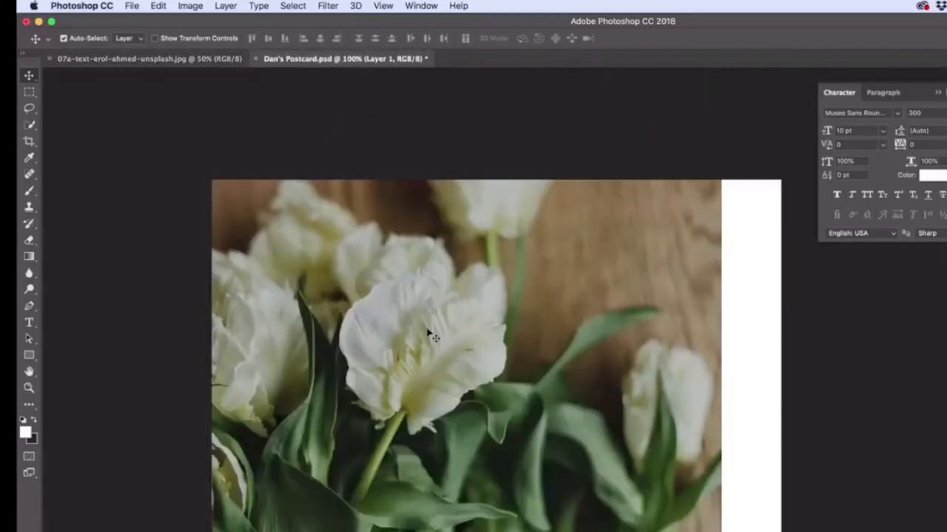
pyautogui.moveTo(429, 332); pyautogui.dragTo(483, 329)
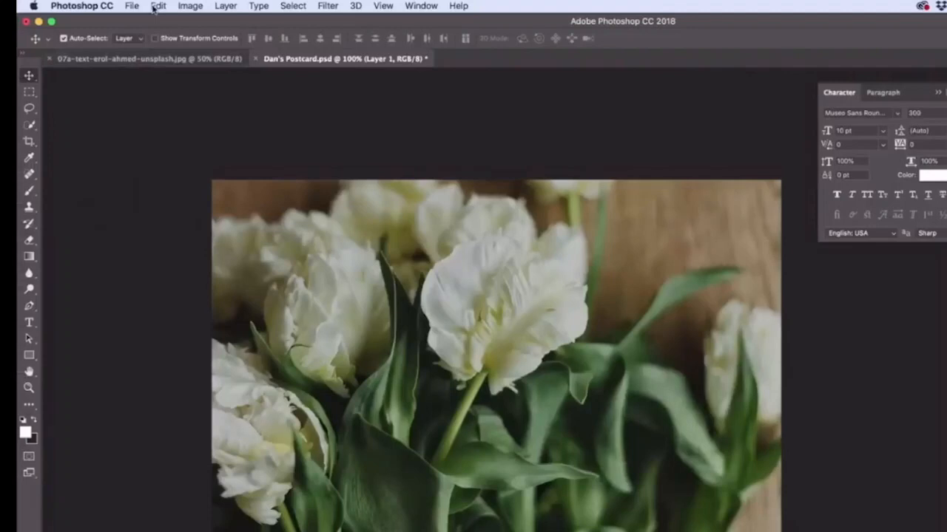
# Rotate the flower layer about 90 degrees counterclockwise with the Transform Rotate command so the stems point right
pyautogui.press('super+minus')
pyautogui.press('super+minus')
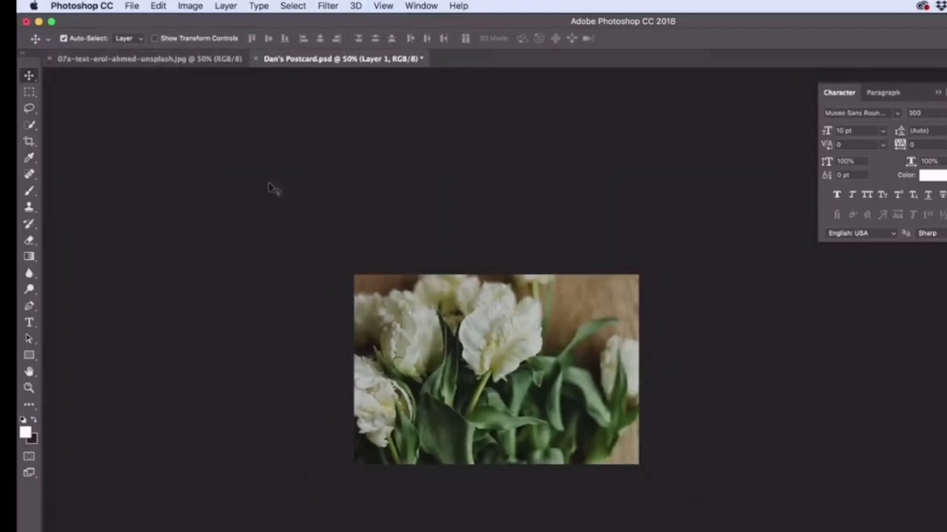
pyautogui.click(158, 6)
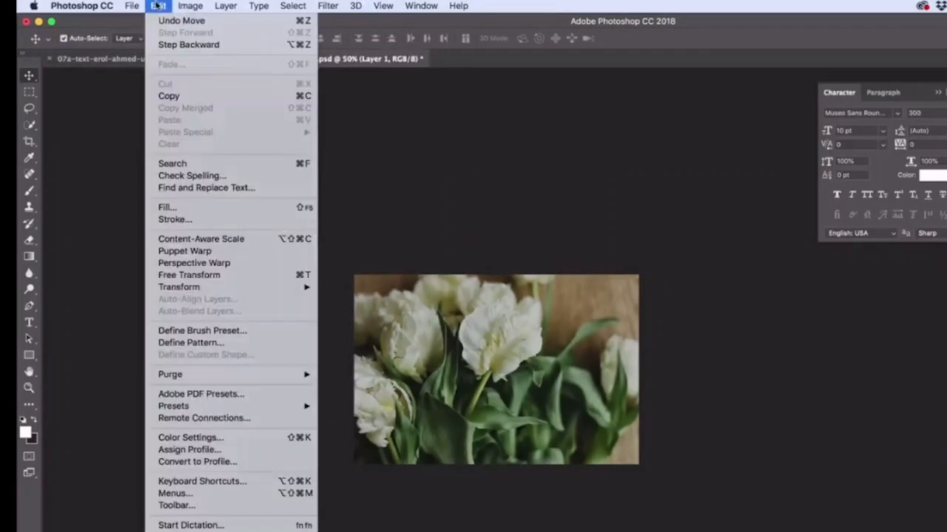
pyautogui.moveTo(226, 292)
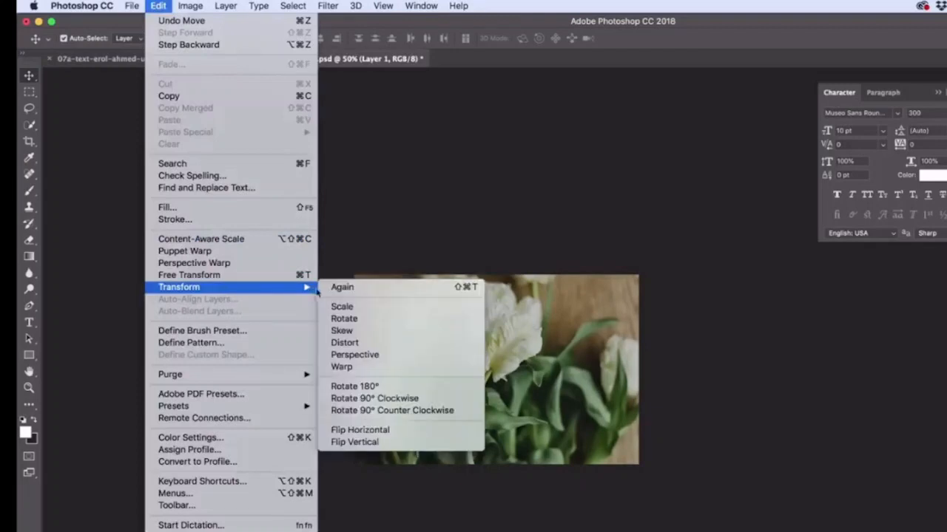
pyautogui.click(355, 310)
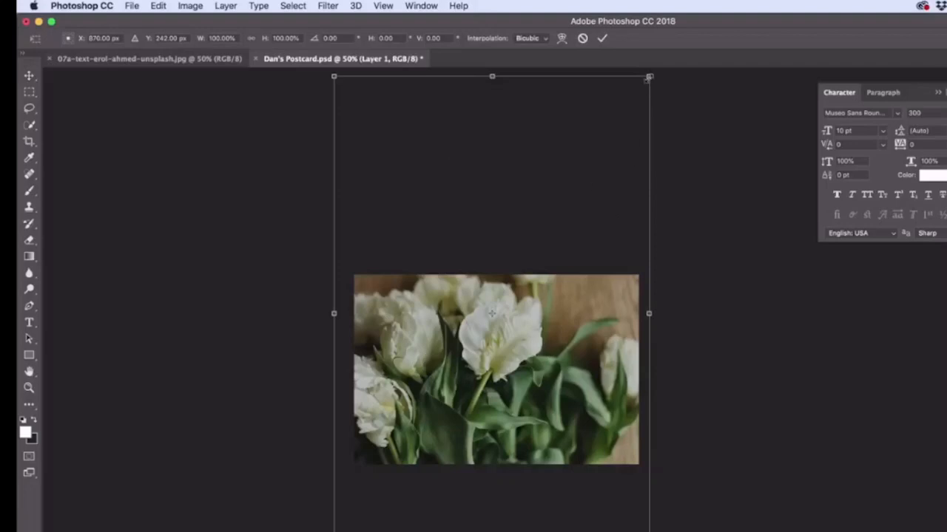
pyautogui.click(158, 6)
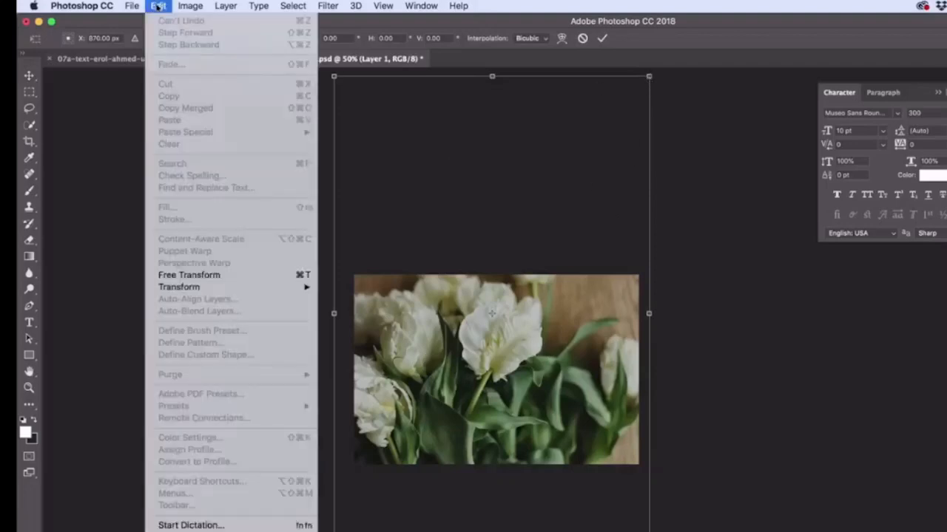
pyautogui.moveTo(200, 289)
pyautogui.click(358, 321)
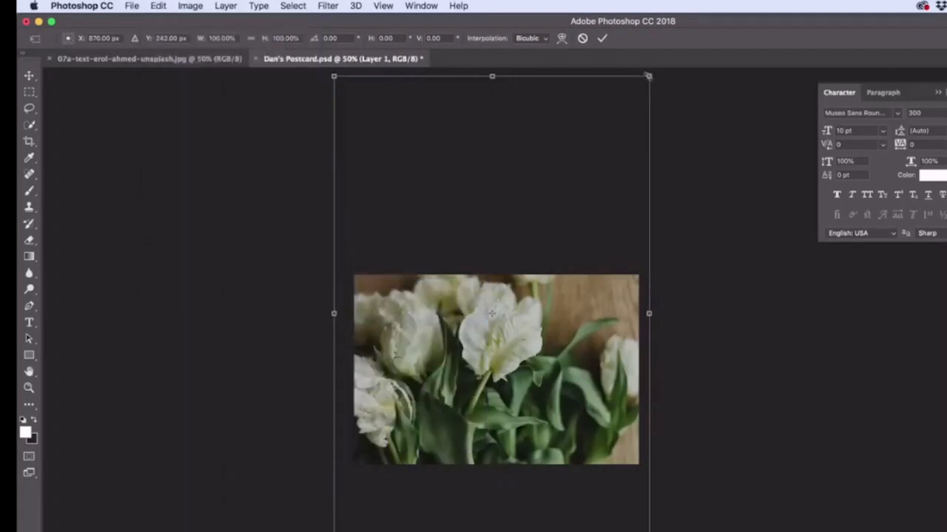
pyautogui.moveTo(648, 76); pyautogui.dragTo(604, 355)
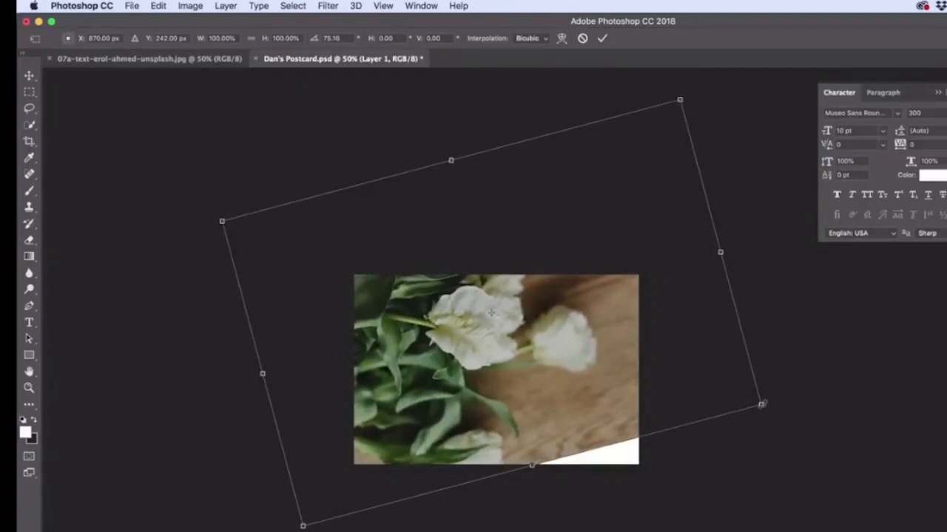
pyautogui.moveTo(762, 405); pyautogui.dragTo(259, 189)
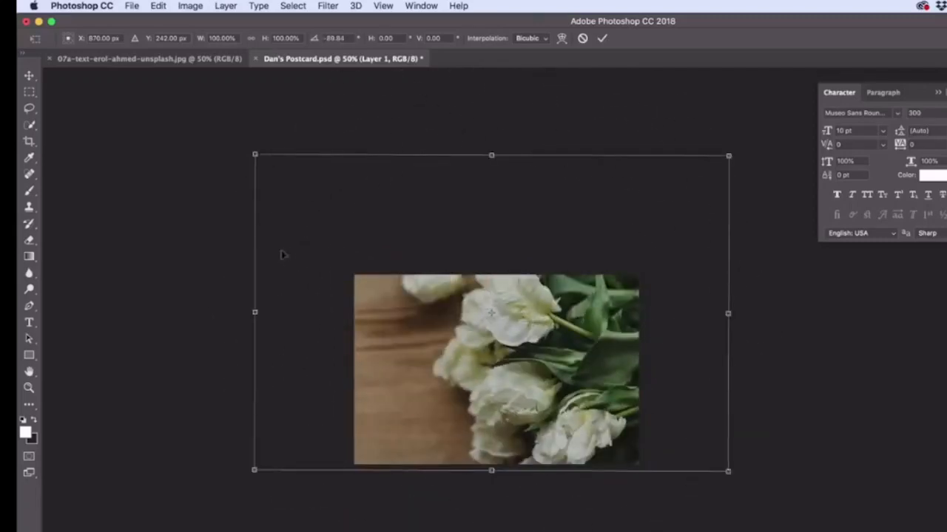
# Scale the flower layer down proportionally to about 64% so it extends just past the canvas edges
pyautogui.click(157, 5)
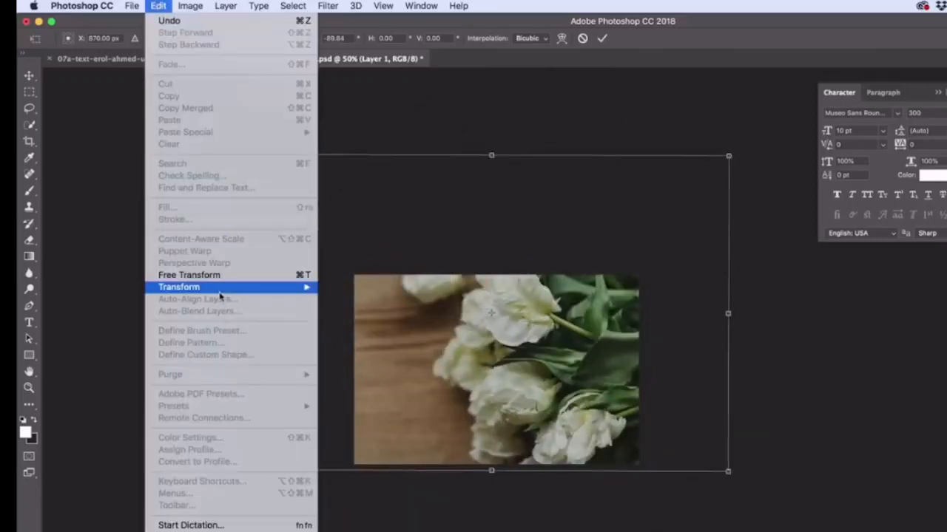
pyautogui.click(340, 260)
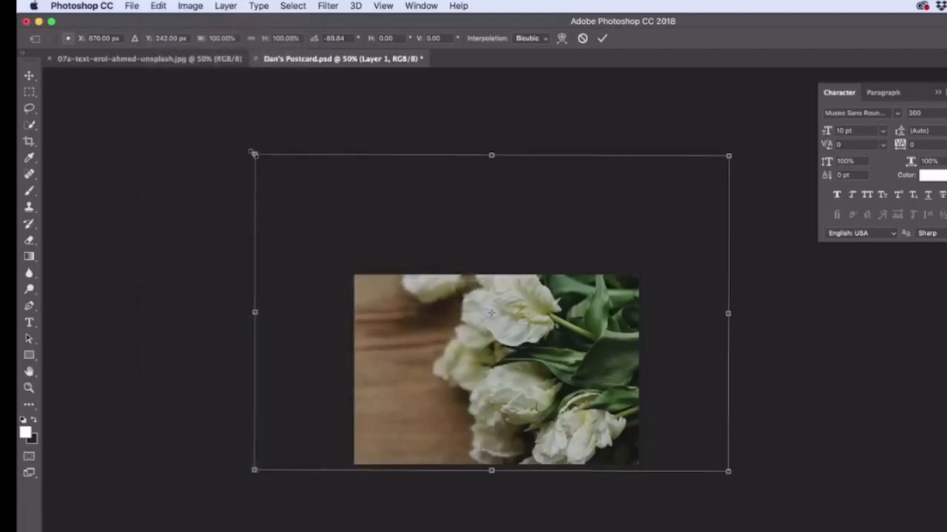
pyautogui.moveTo(254, 154); pyautogui.dragTo(351, 219)
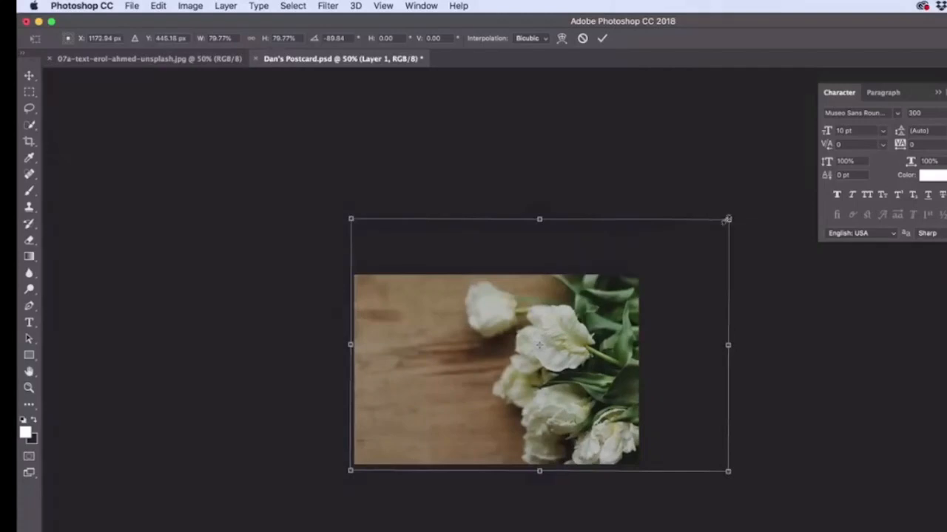
pyautogui.moveTo(728, 219); pyautogui.dragTo(654, 269)
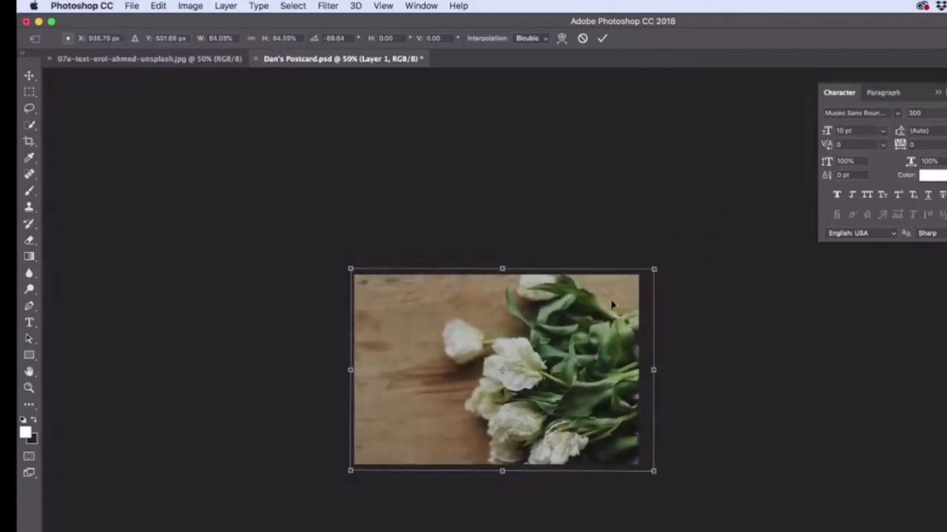
# Centre the scaled flower layer on the canvas at X 900 px, Y 600 px and commit the transform
pyautogui.moveTo(612, 305); pyautogui.dragTo(577, 330)
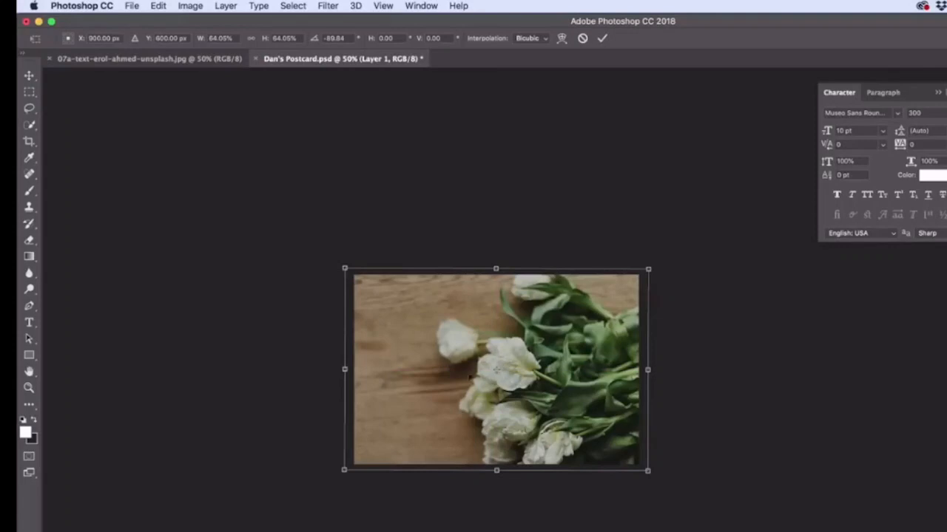
pyautogui.moveTo(571, 387); pyautogui.dragTo(588, 366)
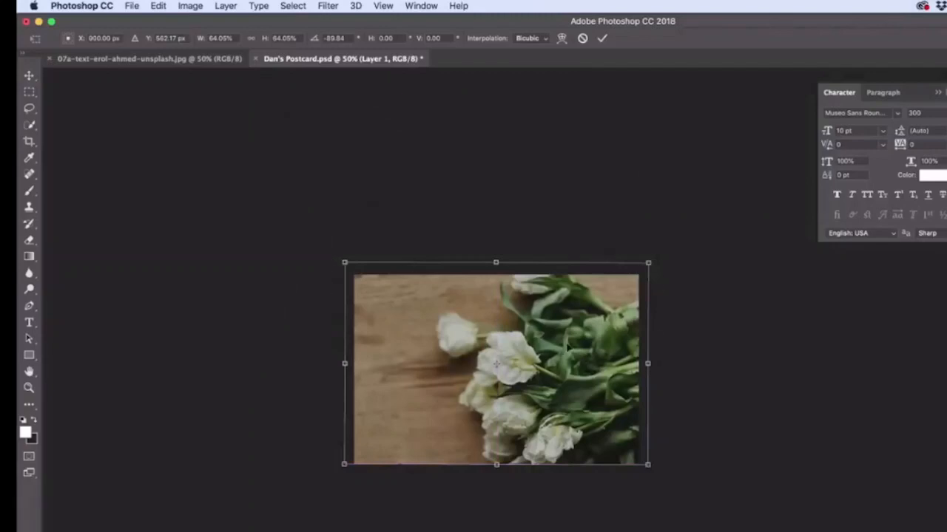
pyautogui.moveTo(568, 349); pyautogui.dragTo(564, 350)
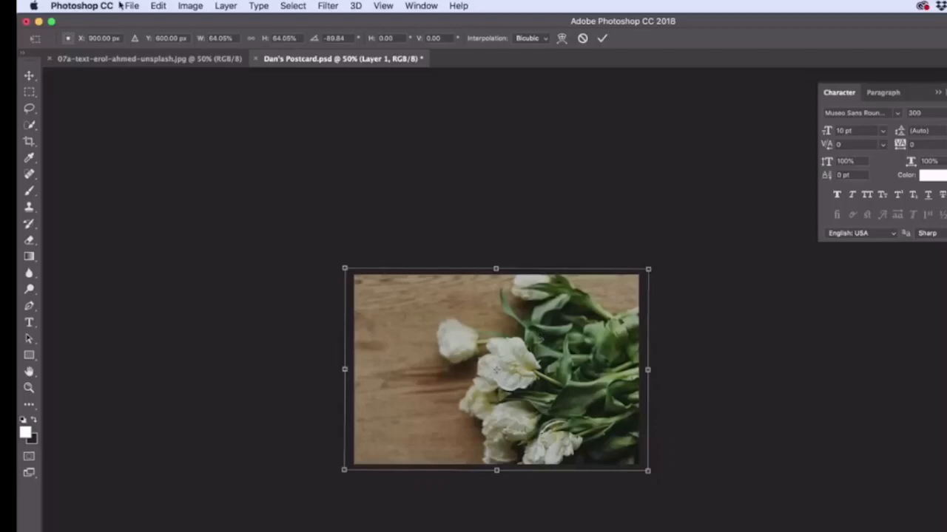
pyautogui.click(190, 6)
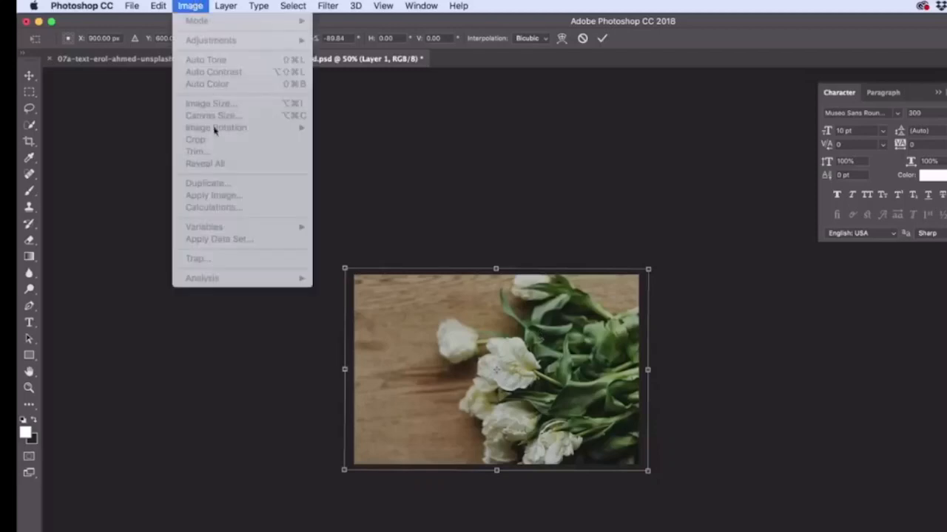
pyautogui.click(189, 6)
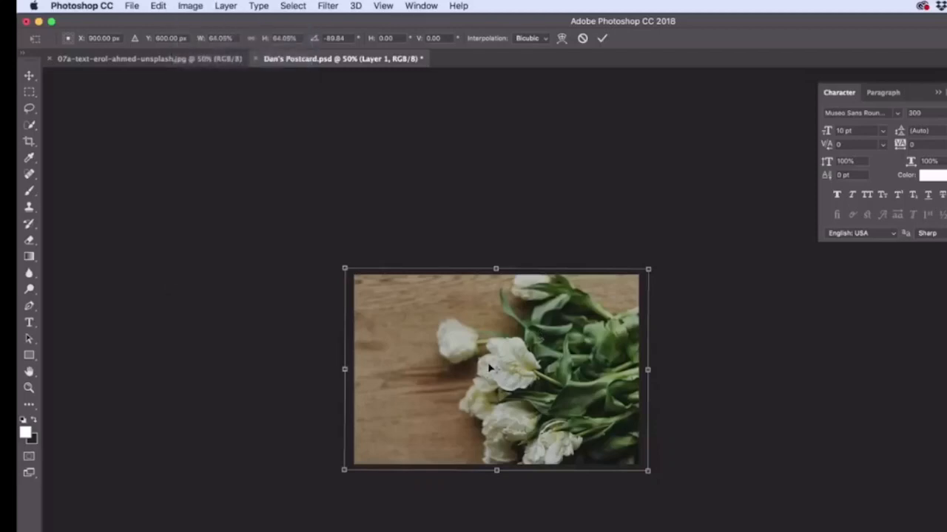
pyautogui.press('Return')
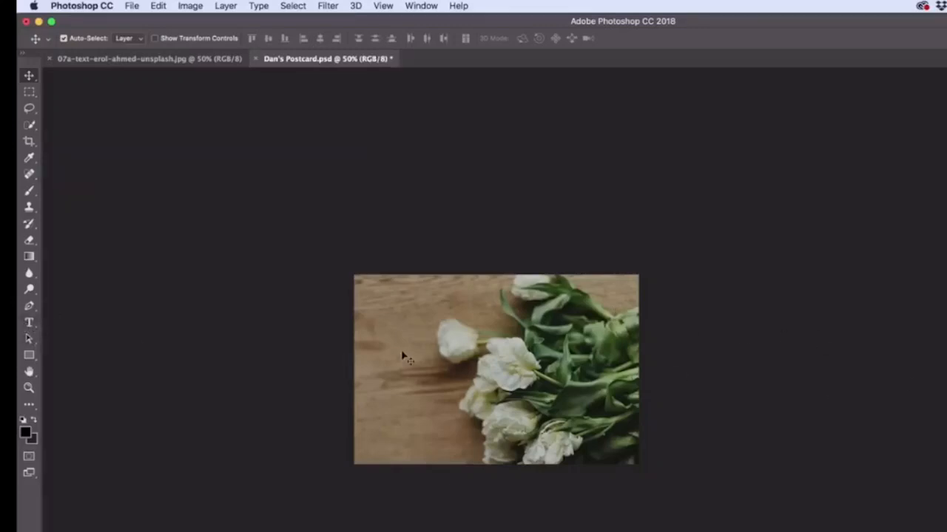
# Add a single line of random placeholder point text across the upper middle of the photo and commit it
pyautogui.press('super+plus')
pyautogui.press('super+plus')
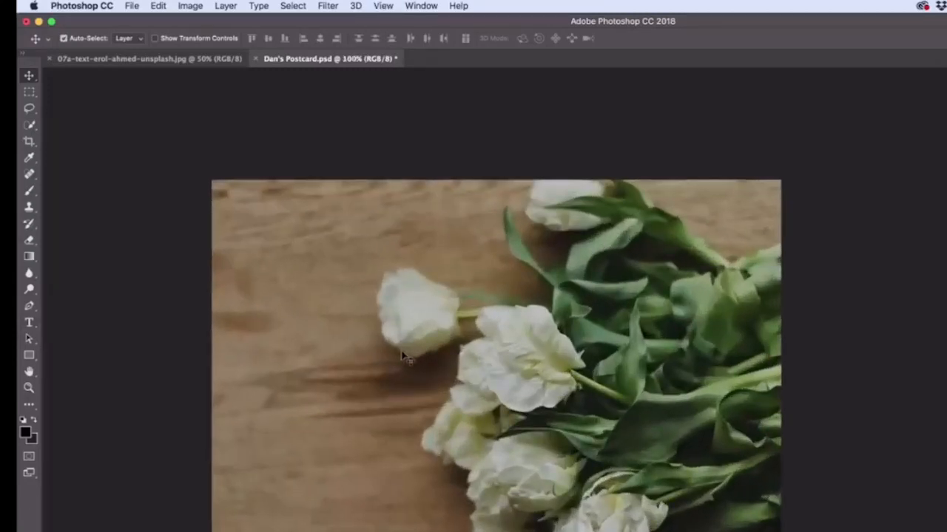
pyautogui.click(30, 323)
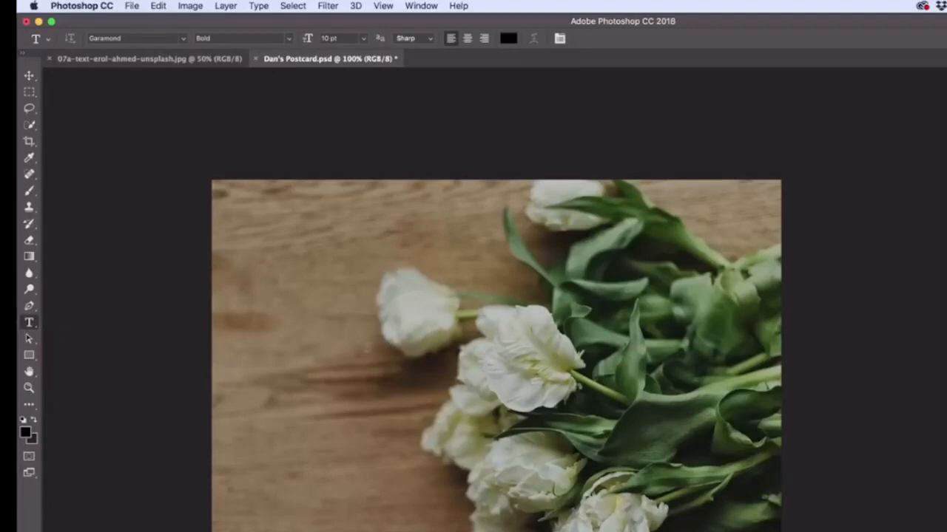
pyautogui.click(303, 315)
pyautogui.write('alsdkjf;lsadjf ;lsakjf;lkasd fjl;ksj adfl;kjsa;d lfkas')
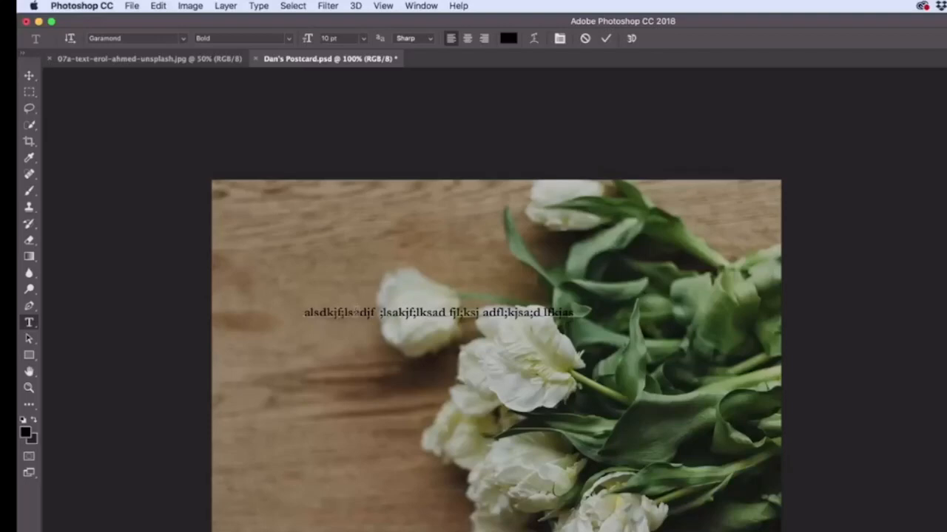
pyautogui.tripleClick(356, 312)
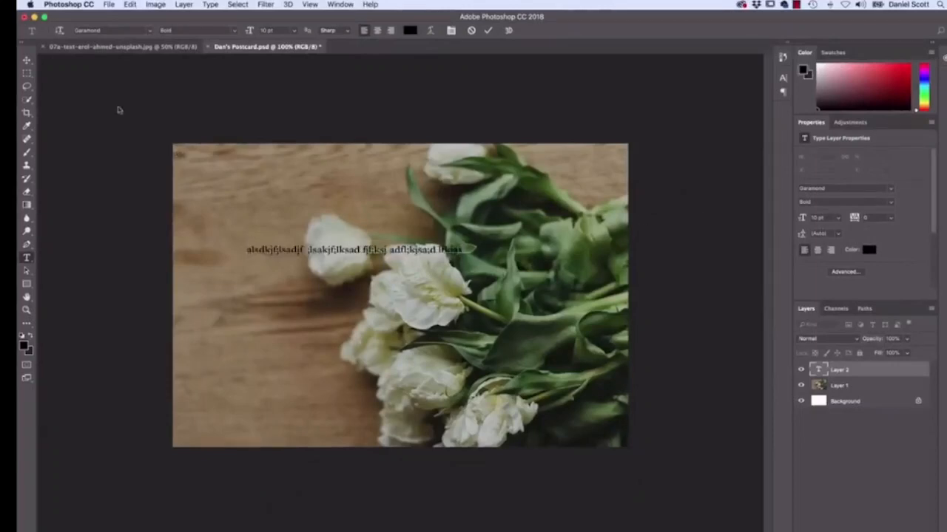
pyautogui.click(27, 60)
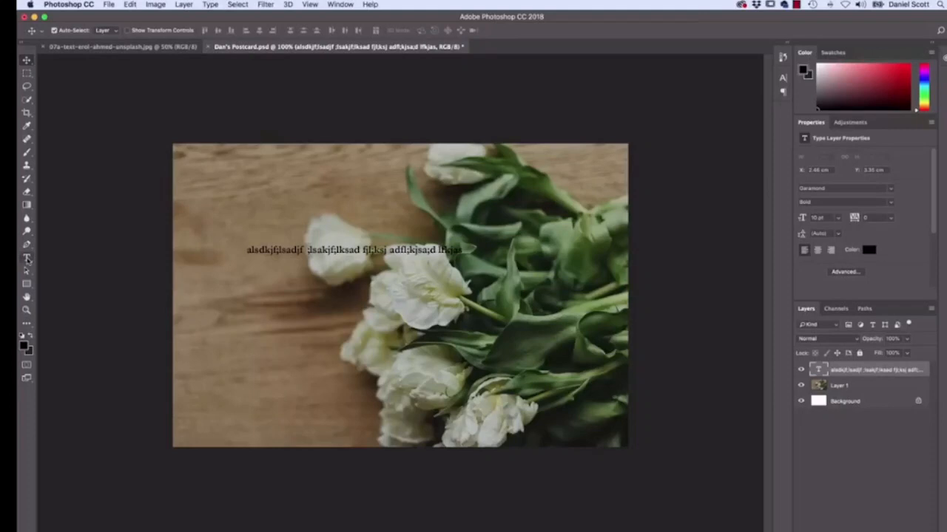
# Draw a paragraph text box about 8.2 x 3.9 cm below the first text line and fill it with three paragraphs of random placeholder text
pyautogui.click(27, 259)
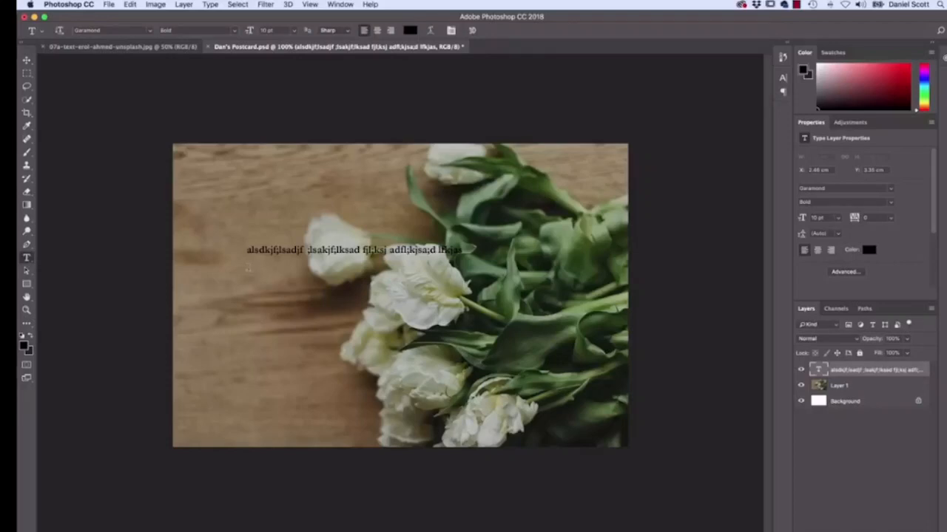
pyautogui.moveTo(246, 267); pyautogui.dragTo(492, 384)
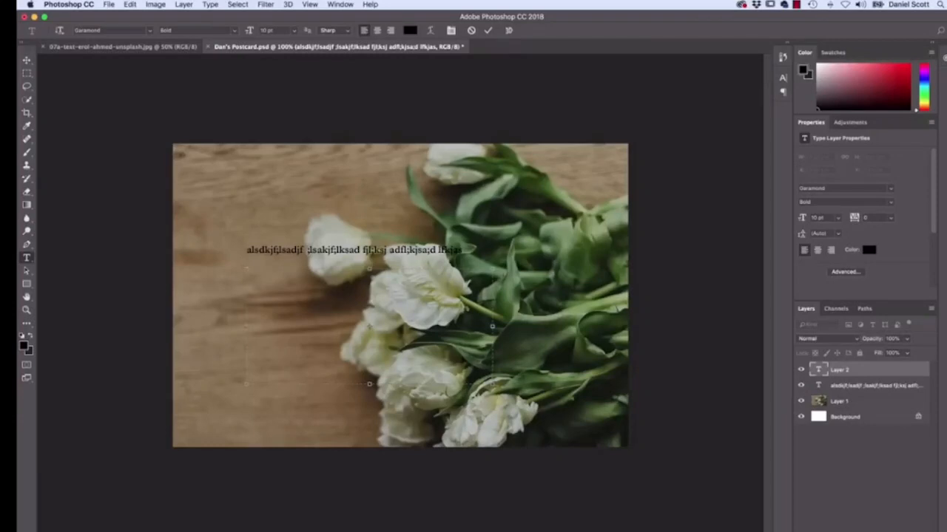
pyautogui.write('jl;ksadjf  salkdfj ;lsakj')
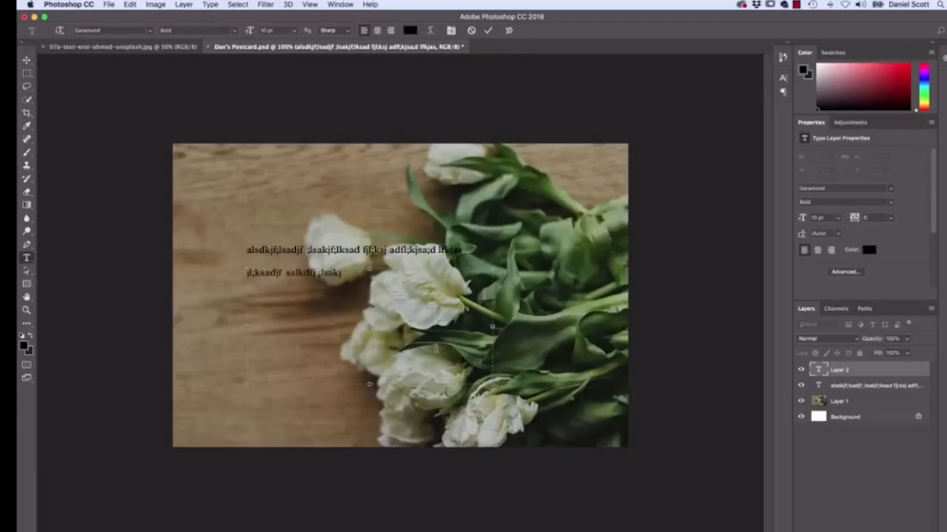
pyautogui.write('dfl;dsfk fl;sad jlf;k sadl;fkj sadlkfj')
pyautogui.press('Return')
pyautogui.press('Return')
pyautogui.write(';lsadkjfls akjfl')
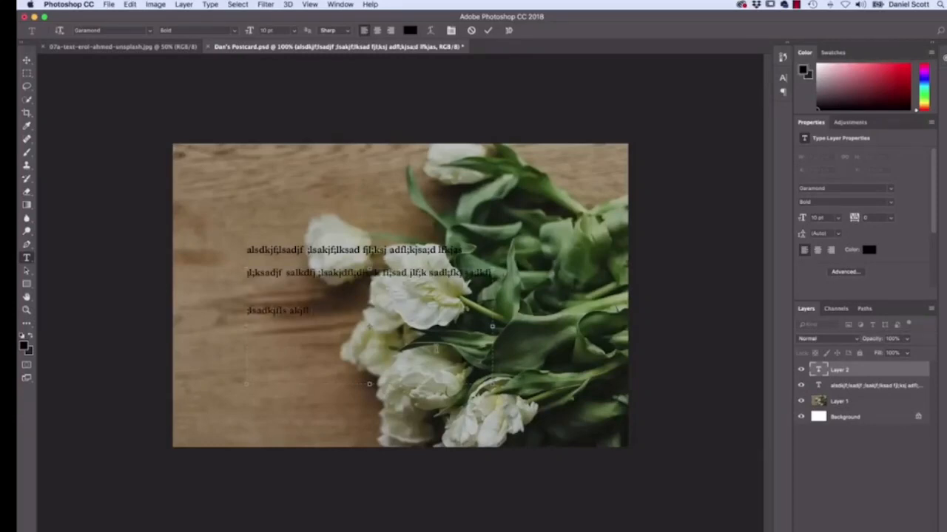
pyautogui.write(';ksja dlfkjas;lfkj asl;d jfkl;sdkjf lsk')
pyautogui.press('Return')
pyautogui.press('Return')
pyautogui.write('jdfl;sakjd ;lsa')
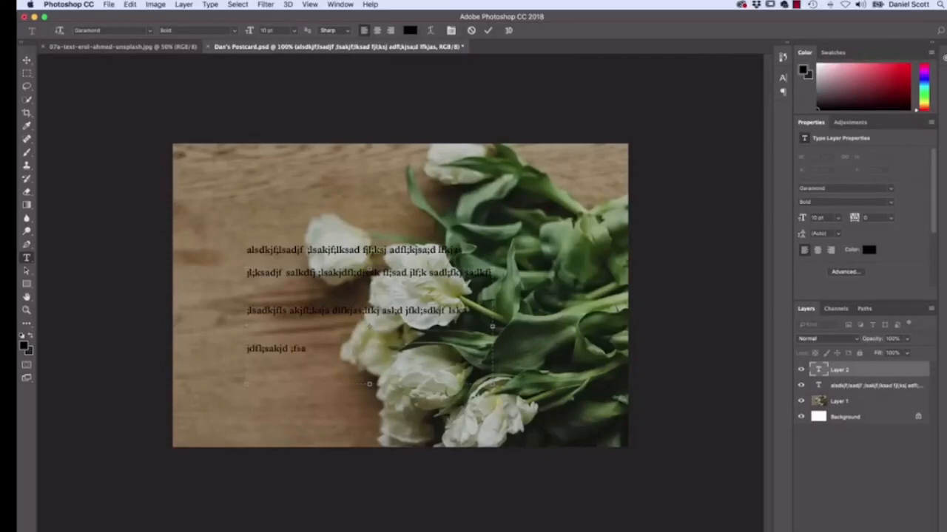
# Set the leading of all the paragraph placeholder text to Auto and commit the text
pyautogui.moveTo(331, 353); pyautogui.dragTo(248, 274)
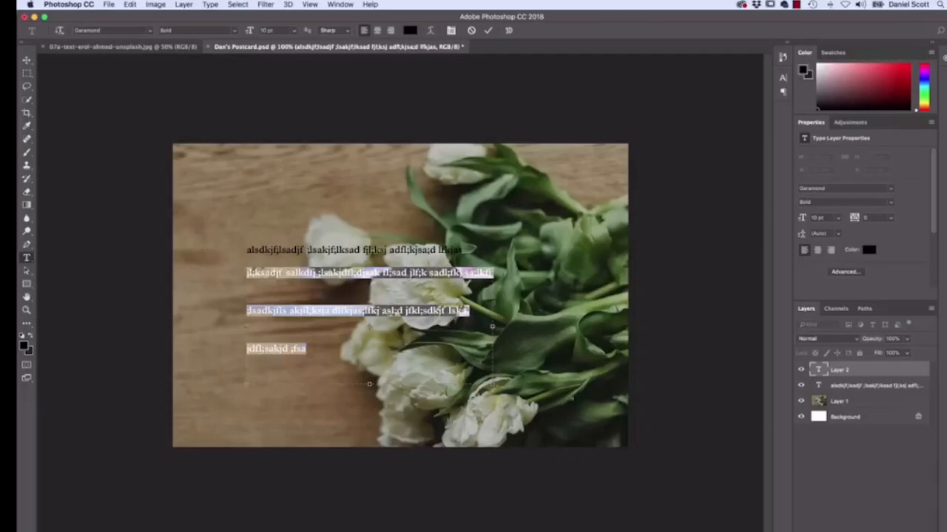
pyautogui.click(348, 367)
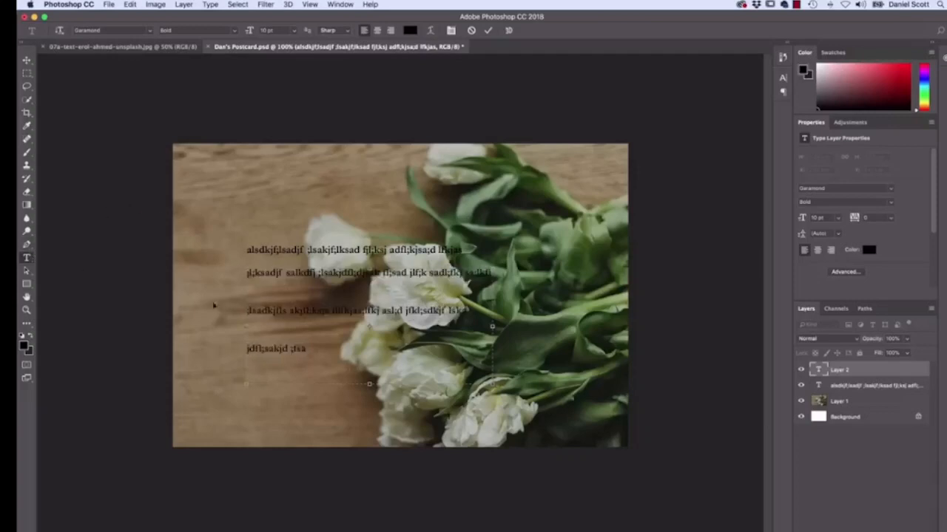
pyautogui.moveTo(306, 350); pyautogui.dragTo(247, 273)
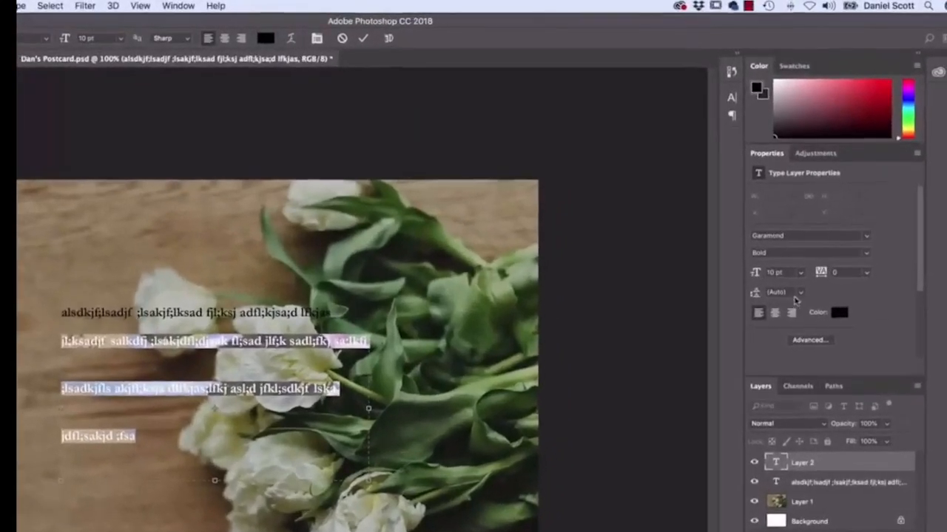
pyautogui.click(801, 294)
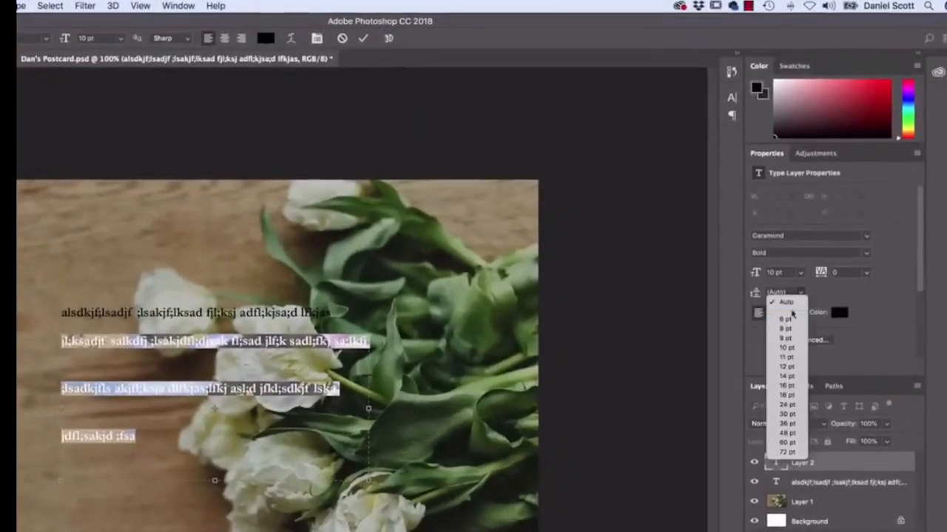
pyautogui.click(794, 303)
pyautogui.click(801, 294)
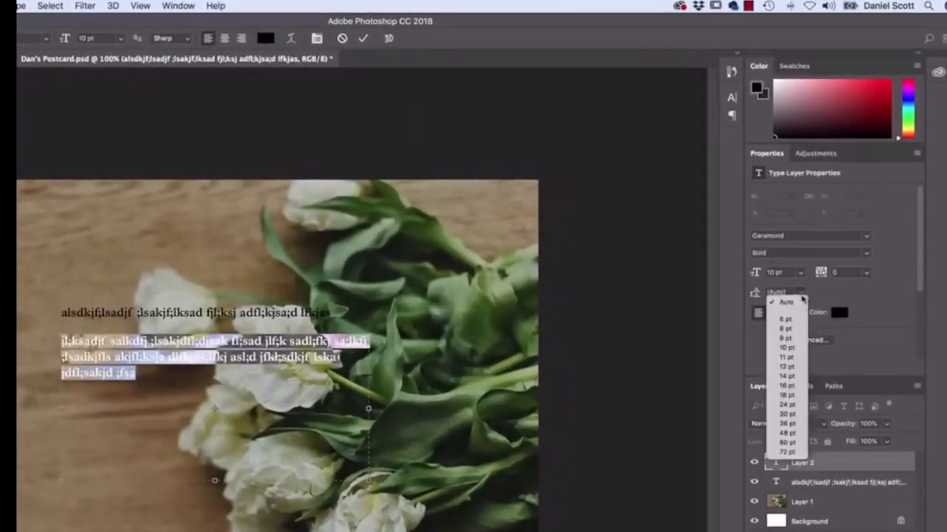
pyautogui.click(788, 304)
pyautogui.click(169, 396)
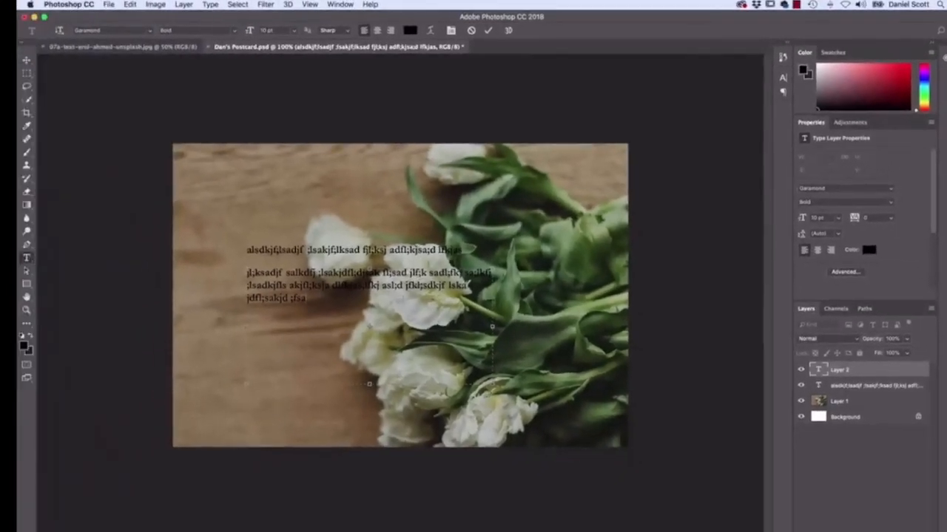
pyautogui.click(28, 60)
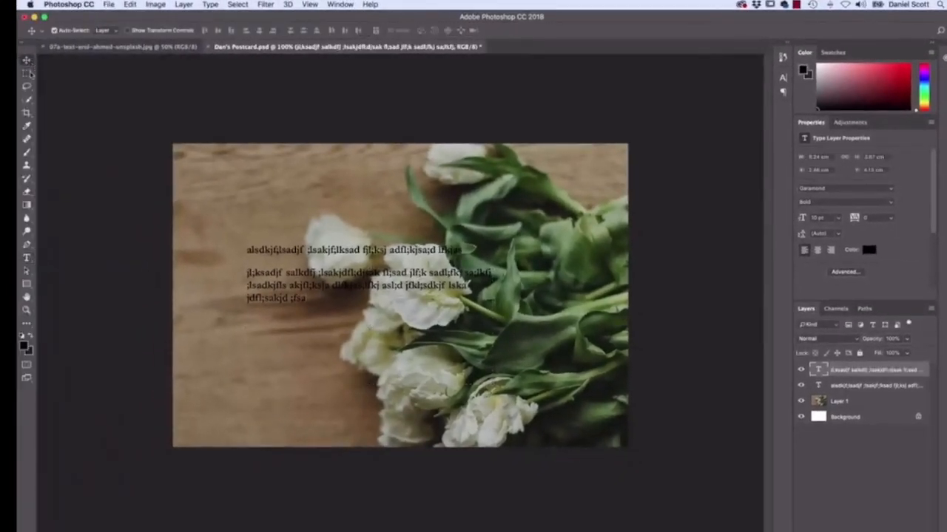
# Replace the text of the single-line type layer with "Mothers Day Sale"
pyautogui.click(862, 385)
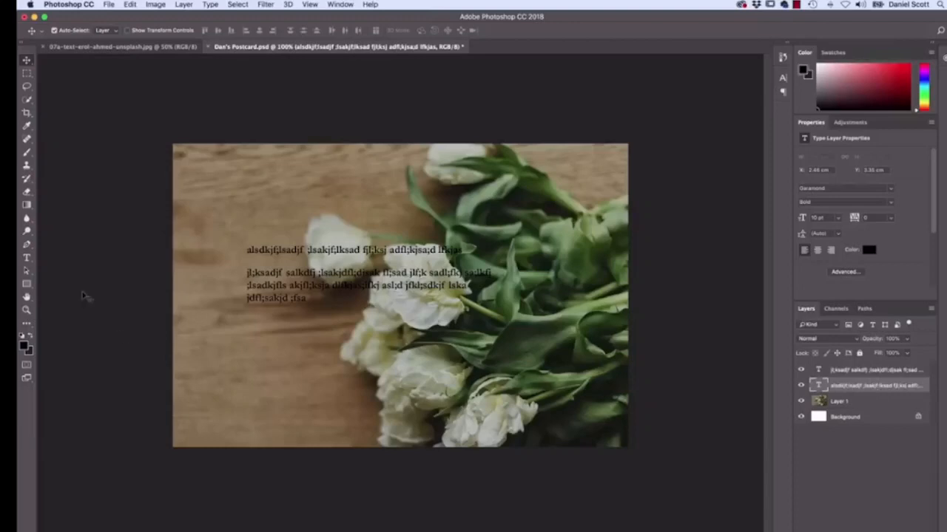
pyautogui.click(28, 259)
pyautogui.click(266, 250)
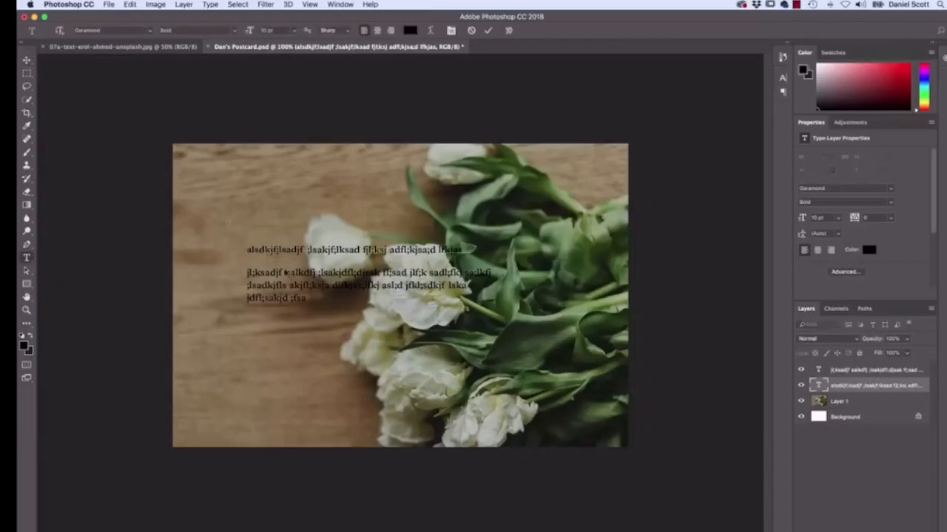
pyautogui.moveTo(246, 250); pyautogui.dragTo(478, 260)
pyautogui.press('BackSpace')
pyautogui.write('Mothers Day Sale')
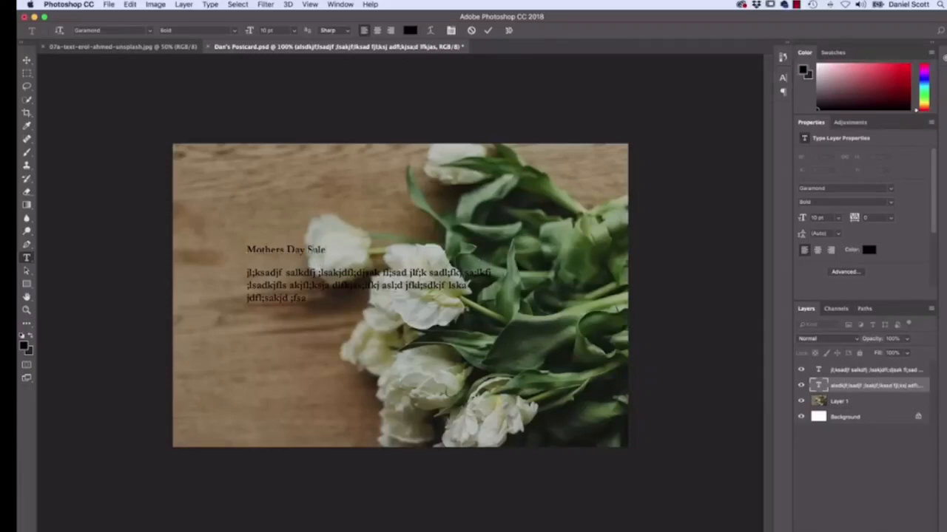
# Change the colour of the entire "Mothers Day Sale" text to white (#ffffff)
pyautogui.moveTo(247, 249); pyautogui.dragTo(326, 249)
pyautogui.click(410, 30)
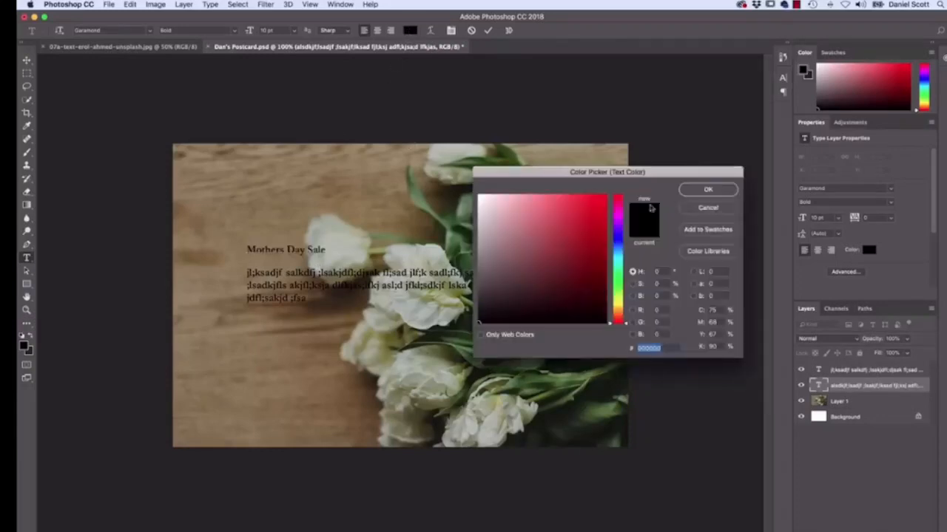
pyautogui.click(693, 208)
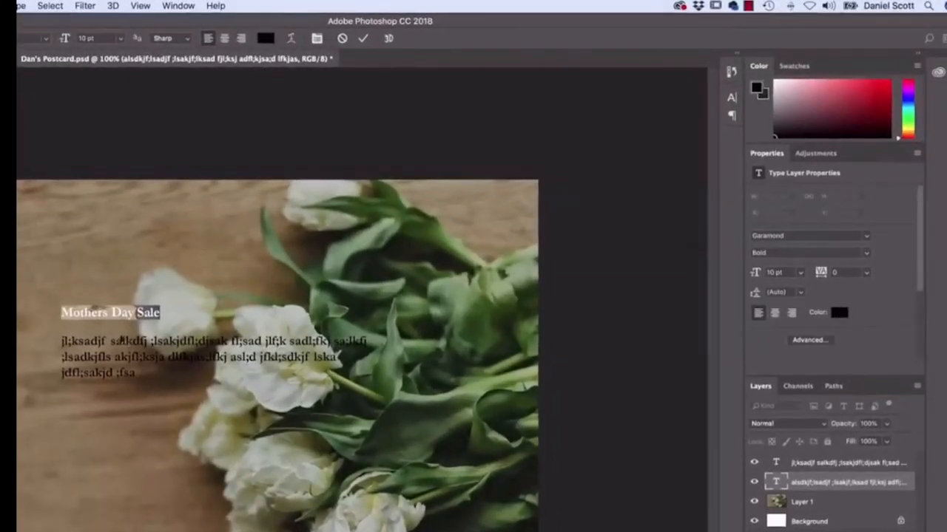
pyautogui.click(838, 312)
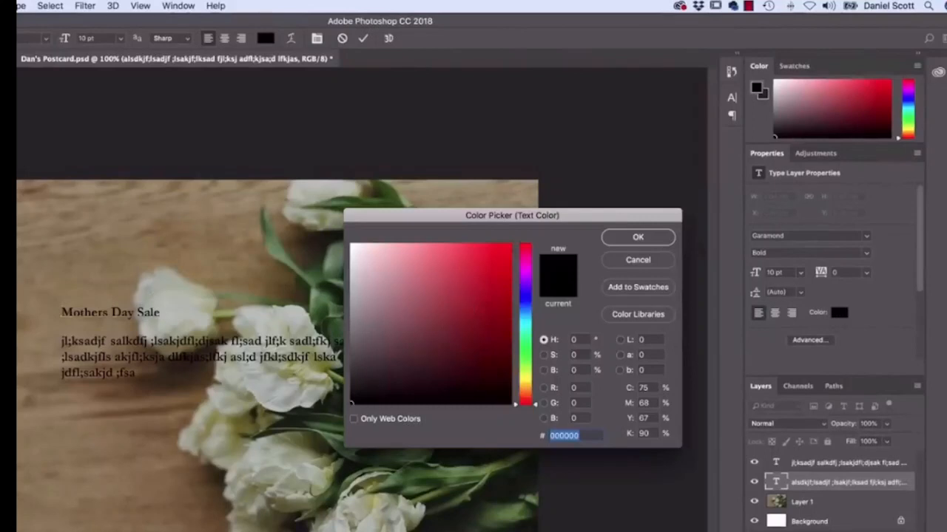
pyautogui.moveTo(538, 404); pyautogui.dragTo(533, 276)
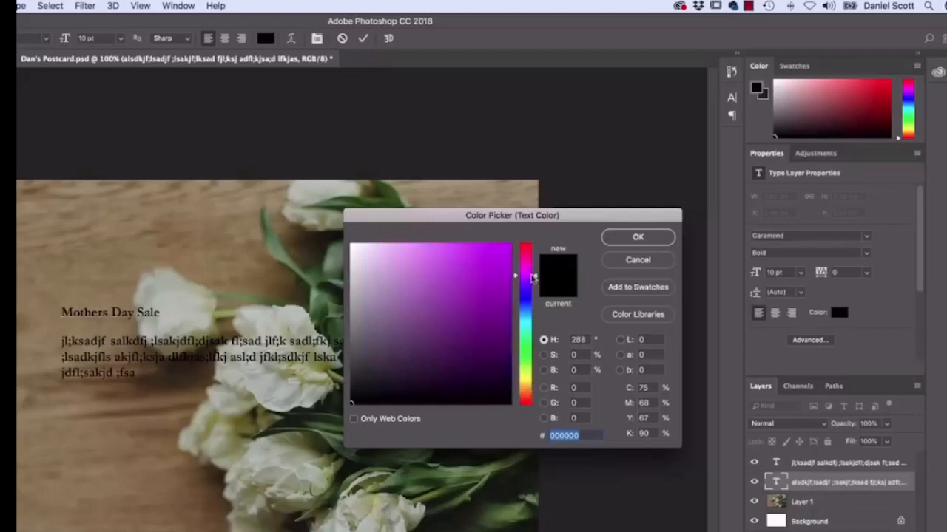
pyautogui.click(479, 263)
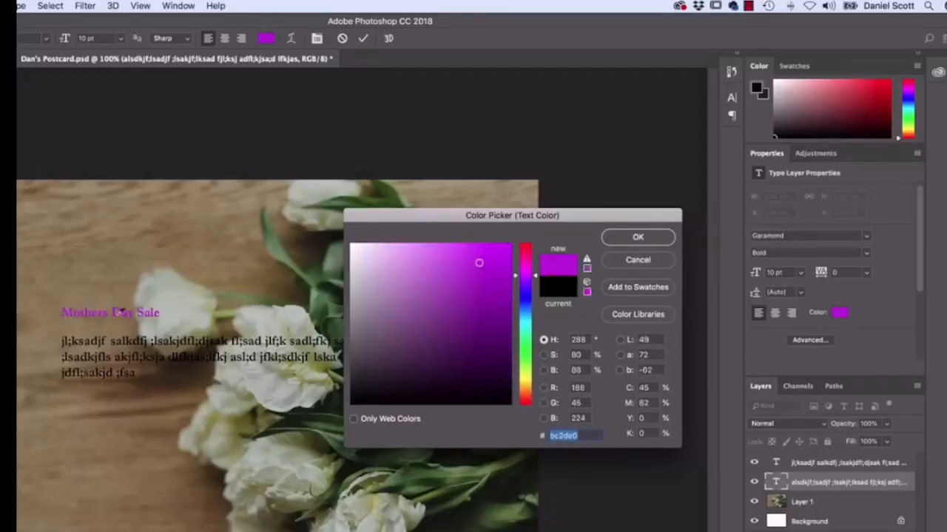
pyautogui.moveTo(426, 220); pyautogui.dragTo(396, 235)
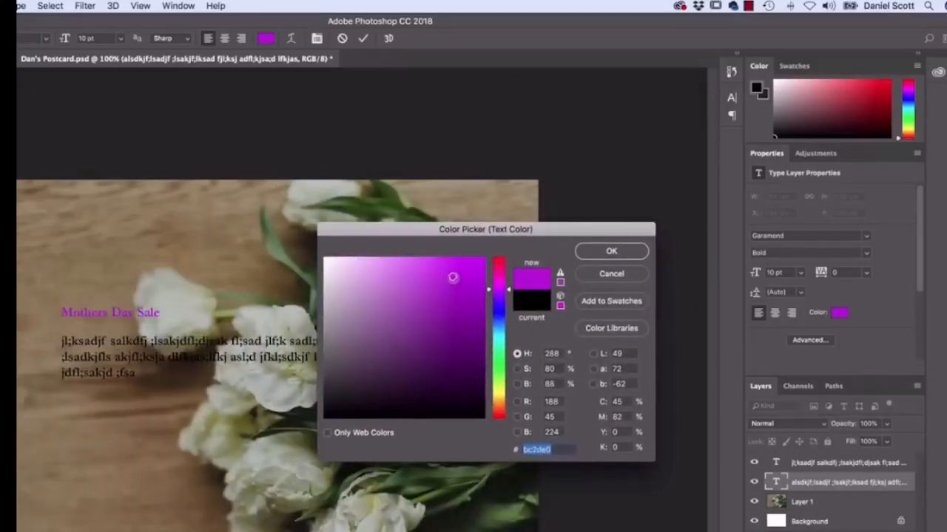
pyautogui.moveTo(452, 279)
pyautogui.mouseDown()
pyautogui.moveTo(452, 333)
pyautogui.moveTo(416, 303)
pyautogui.moveTo(435, 313)
pyautogui.moveTo(454, 292)
pyautogui.moveTo(340, 268)
pyautogui.moveTo(316, 252)
pyautogui.mouseUp()
pyautogui.moveTo(316, 252)
pyautogui.mouseDown()
pyautogui.moveTo(334, 266)
pyautogui.moveTo(309, 249)
pyautogui.mouseUp()
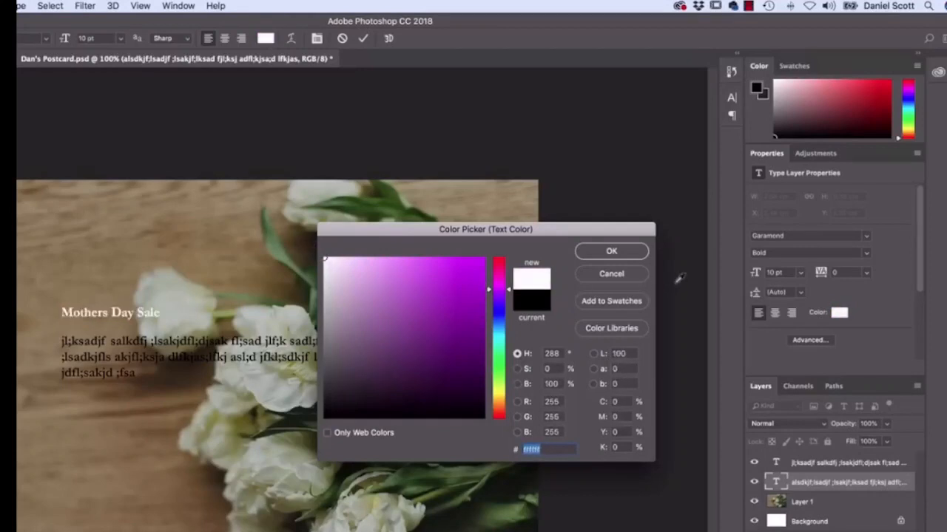
pyautogui.click(612, 251)
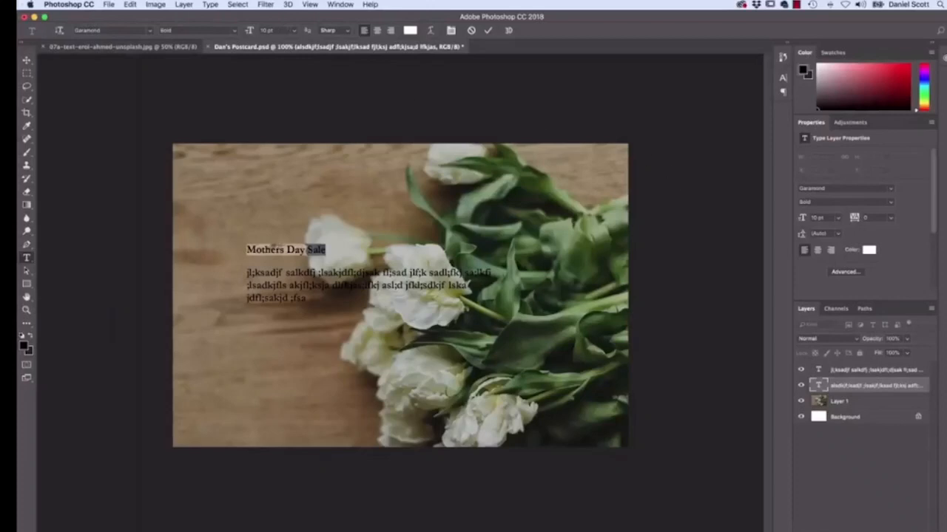
# Set the "Mothers Day Sale" text to 48 pt, break it onto a second line after "Mothers", and commit it
pyautogui.click(837, 218)
pyautogui.click(824, 331)
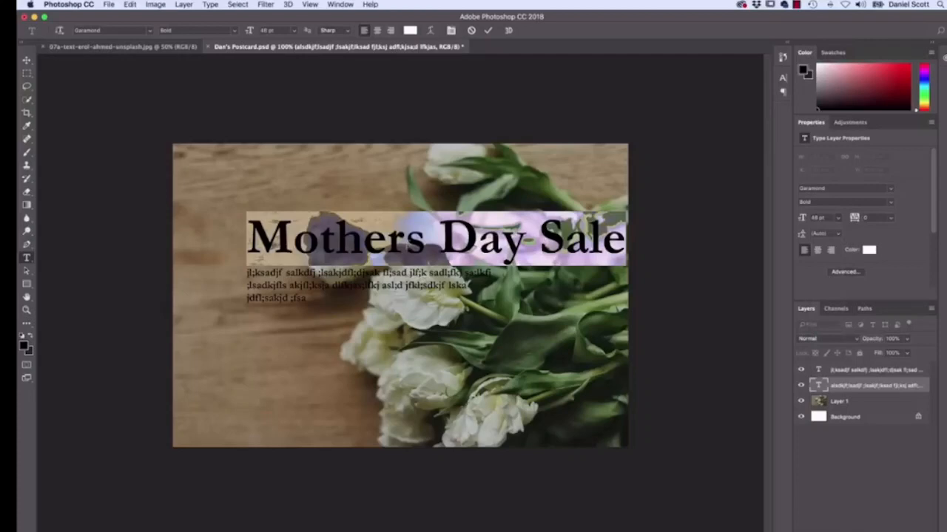
pyautogui.click(440, 235)
pyautogui.press('Return')
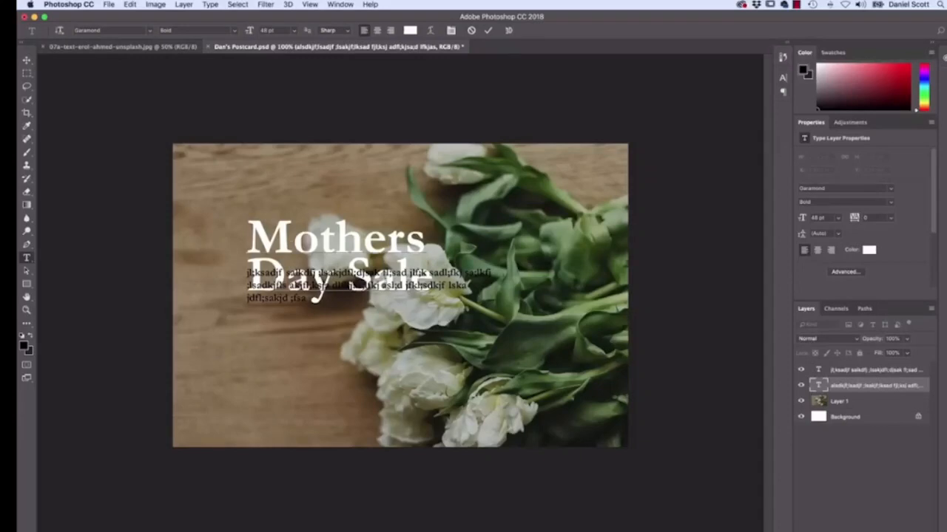
pyautogui.click(850, 376)
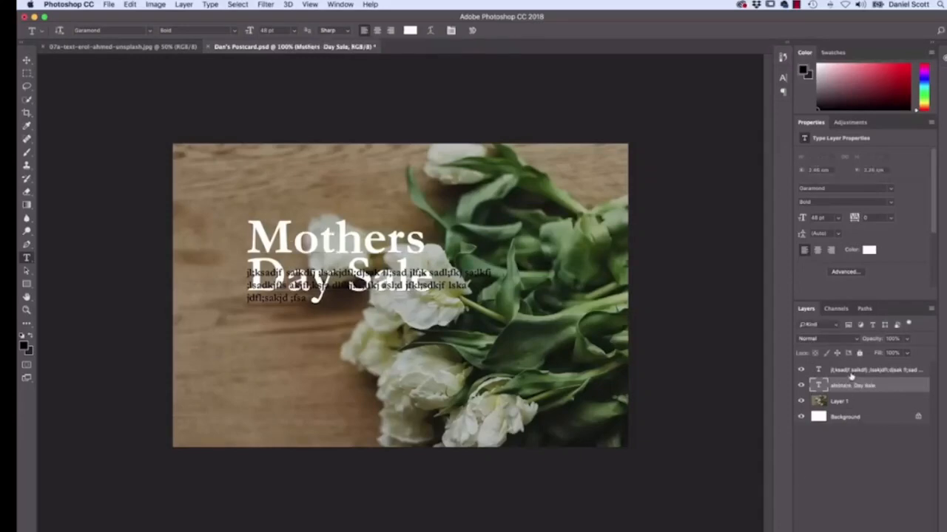
# Move the placeholder paragraph down clear of the heading, and lower the "Mothers Day Sale" heading to sit just above it
pyautogui.click(852, 374)
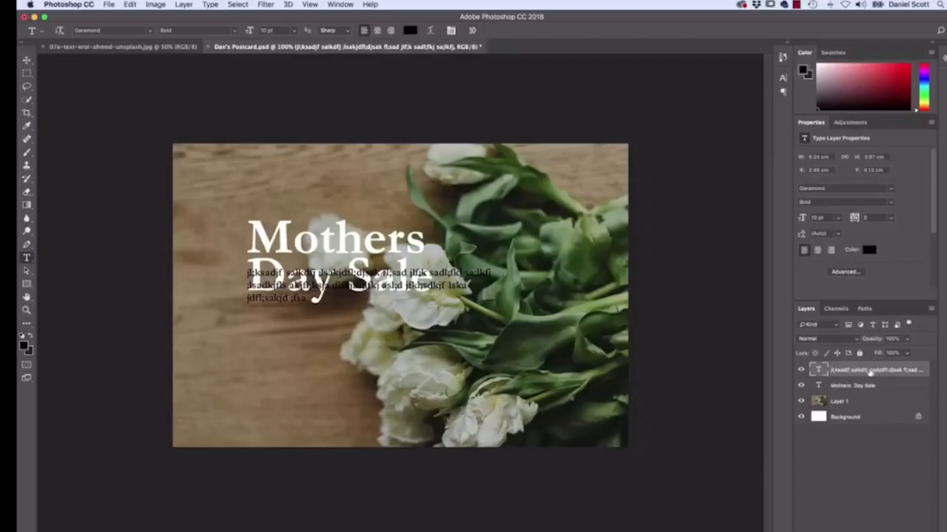
pyautogui.press('v')
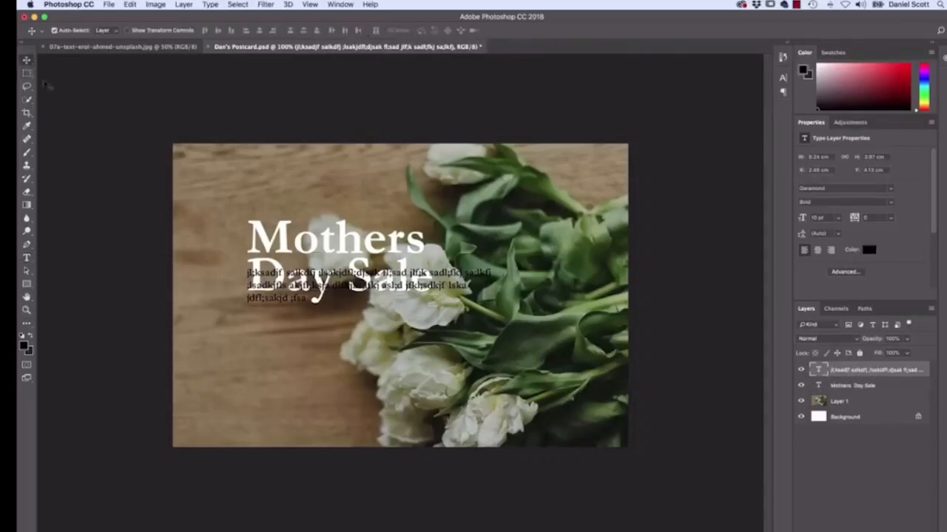
pyautogui.moveTo(295, 306); pyautogui.dragTo(297, 389)
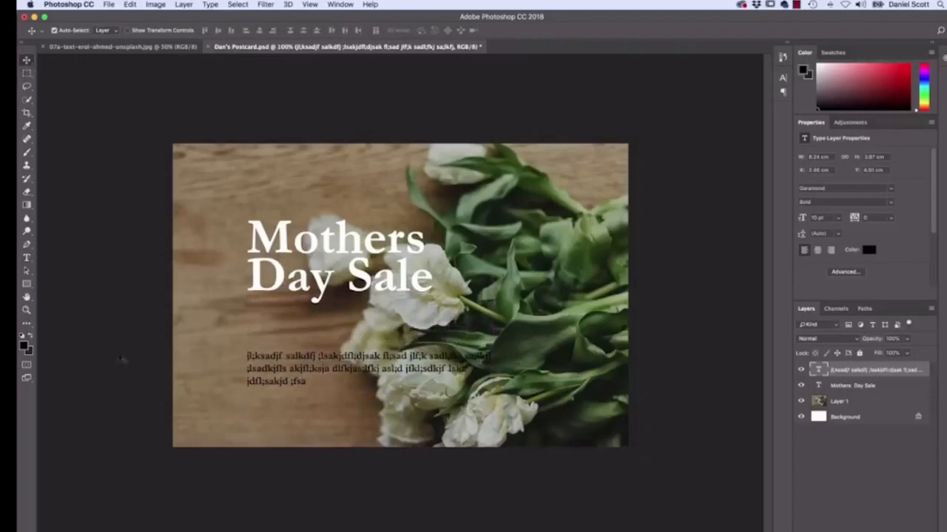
pyautogui.click(871, 386)
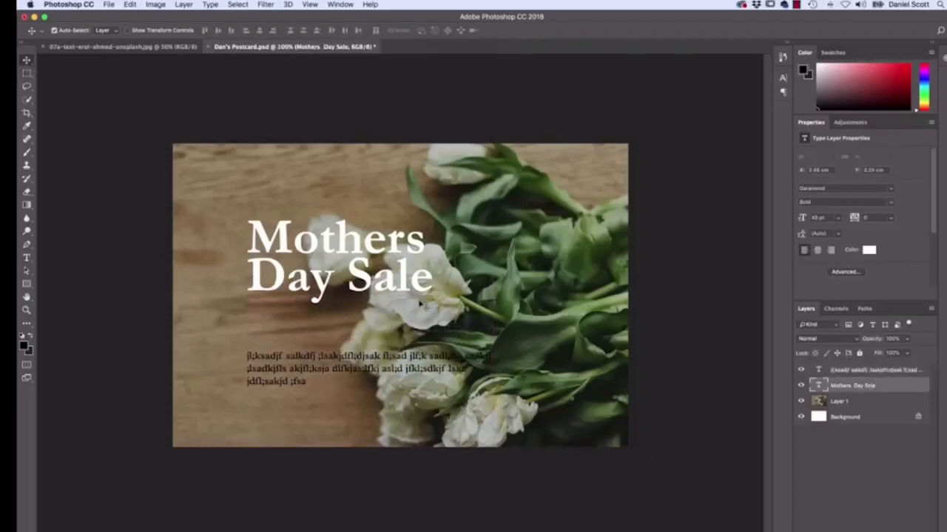
pyautogui.moveTo(358, 274); pyautogui.dragTo(352, 304)
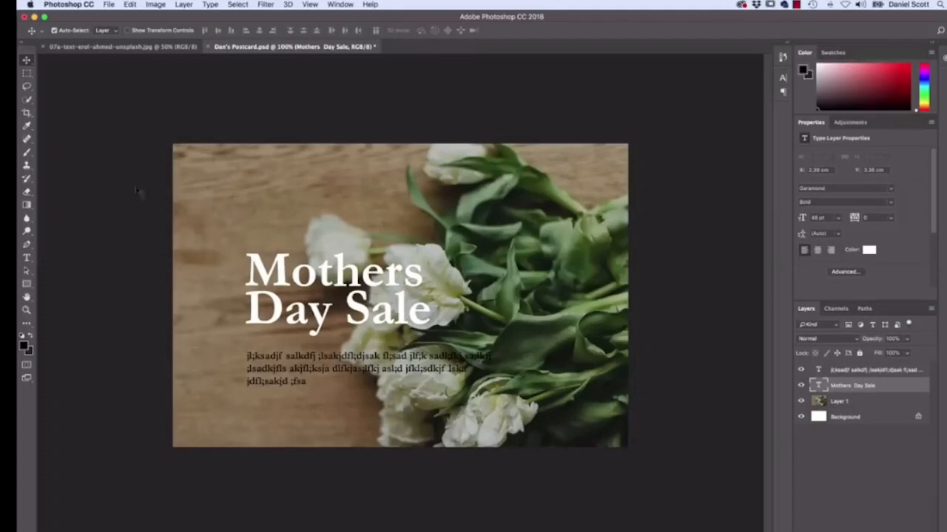
# Add a new point text line reading "Save the date:" just above the "Mothers Day Sale" heading
pyautogui.click(26, 258)
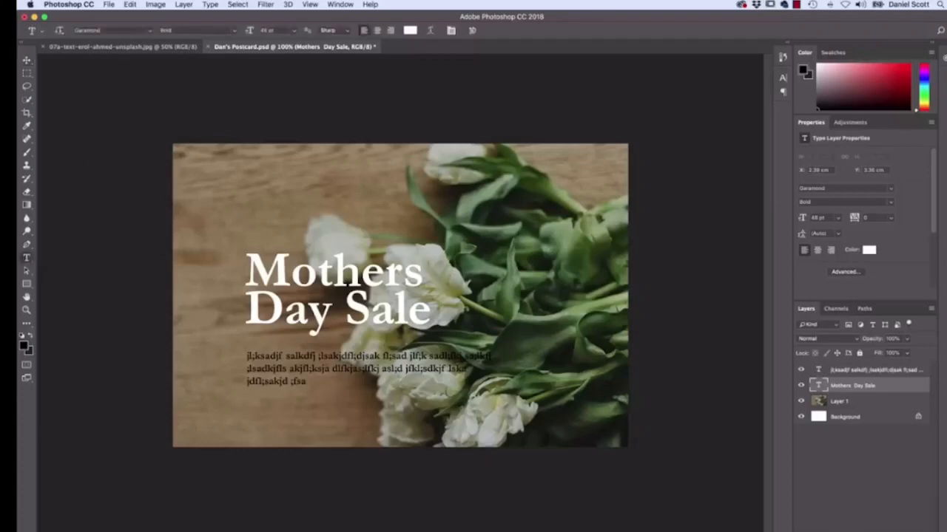
pyautogui.click(248, 230)
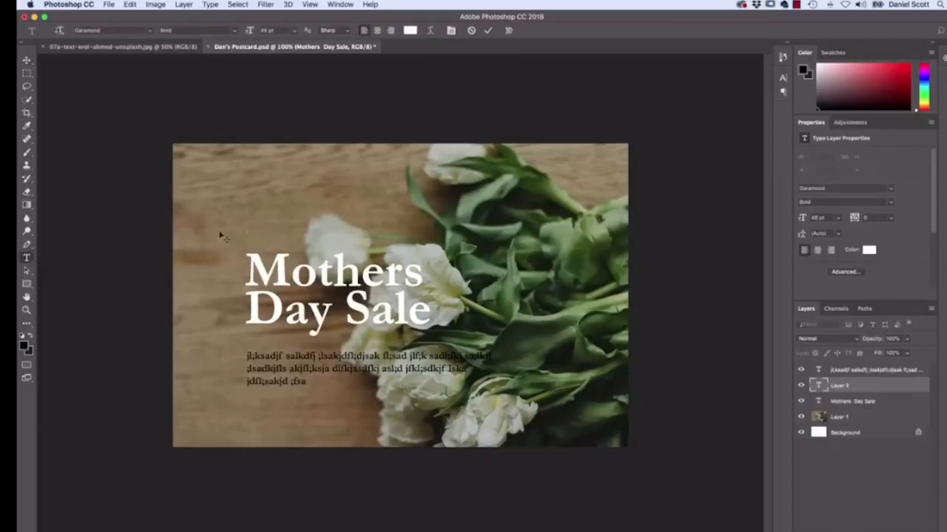
pyautogui.write('S')
pyautogui.press('BackSpace')
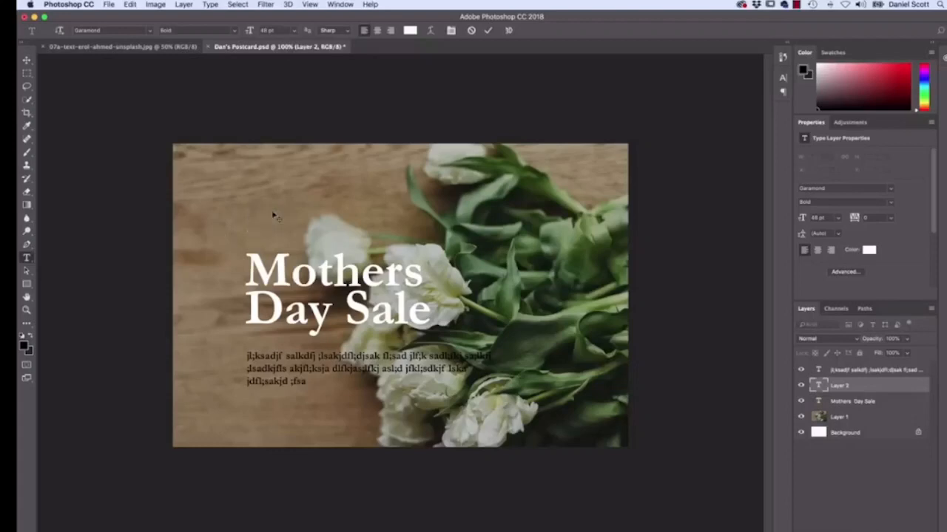
pyautogui.write('Save')
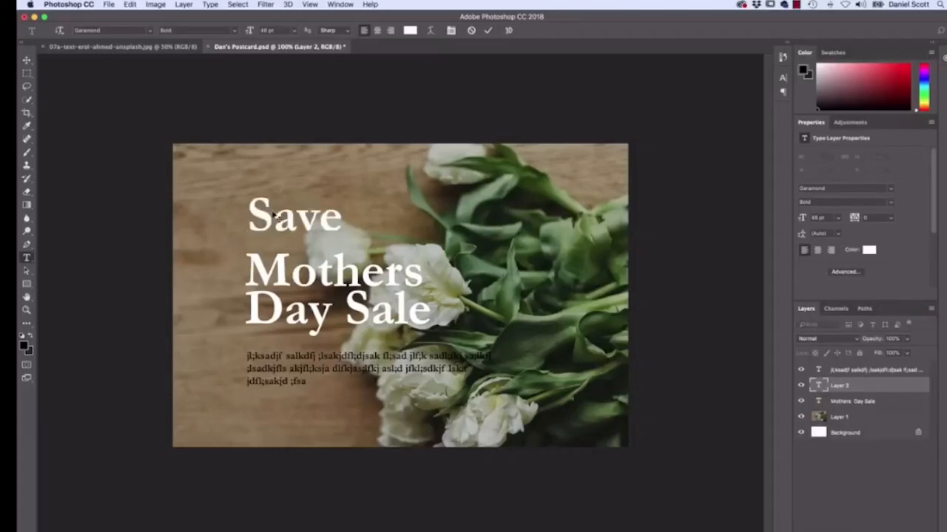
pyautogui.write(' the date:')
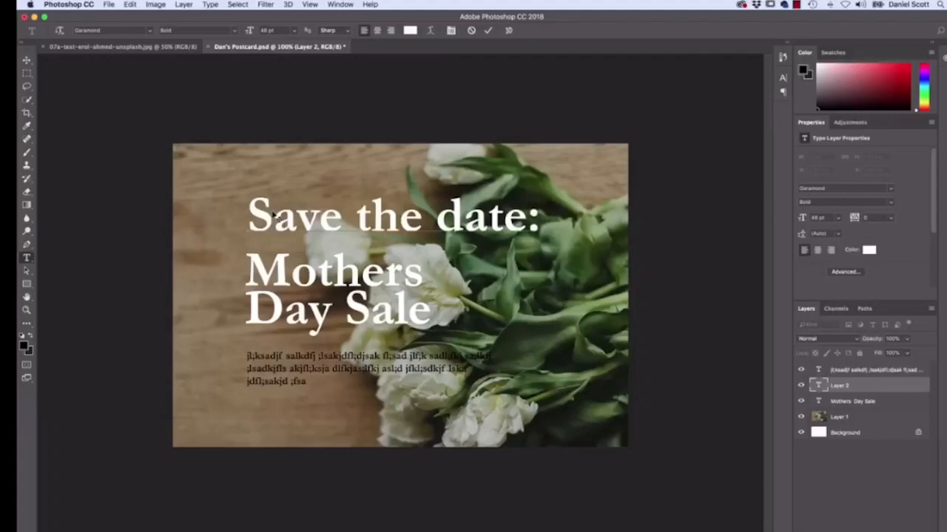
# Reduce the "Save the date:" text to 18 pt and append "May 13, 2018" to the line
pyautogui.moveTo(551, 218); pyautogui.dragTo(247, 215)
pyautogui.click(838, 221)
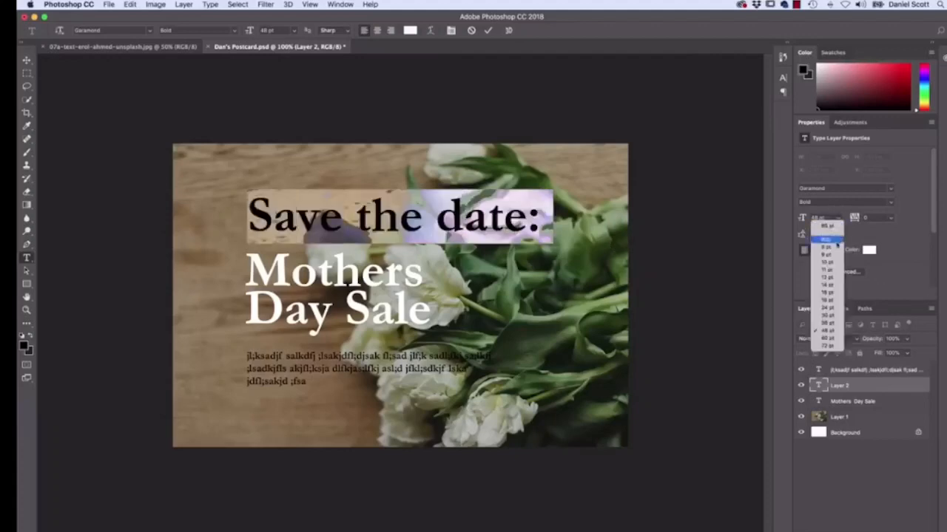
pyautogui.click(833, 301)
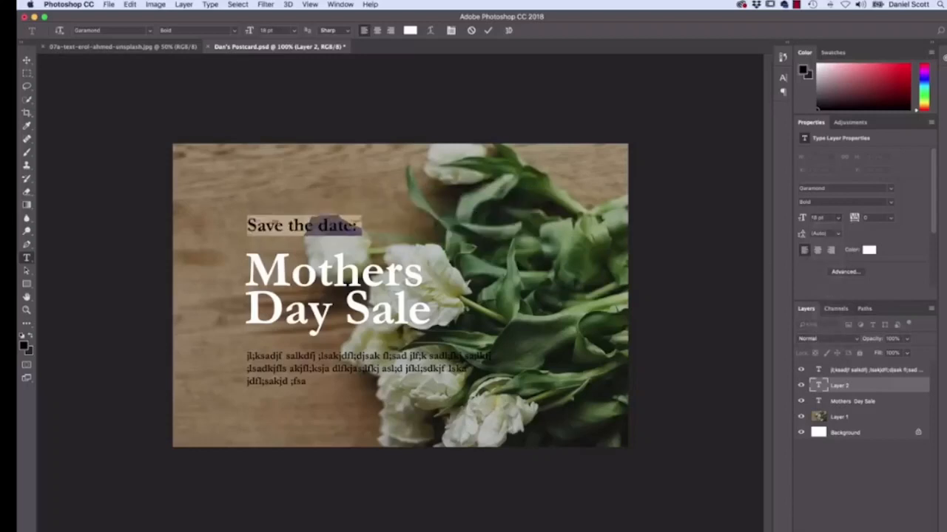
pyautogui.press('super+h')
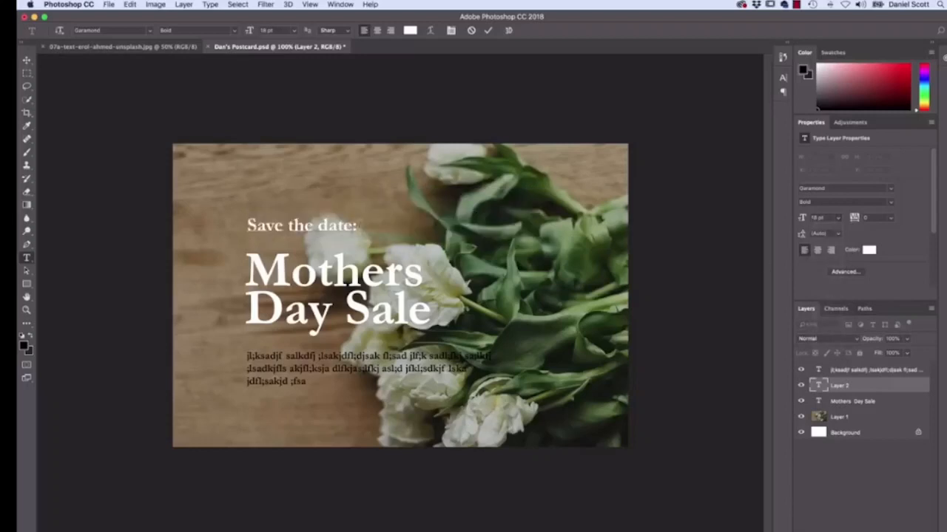
pyautogui.write('May 13,')
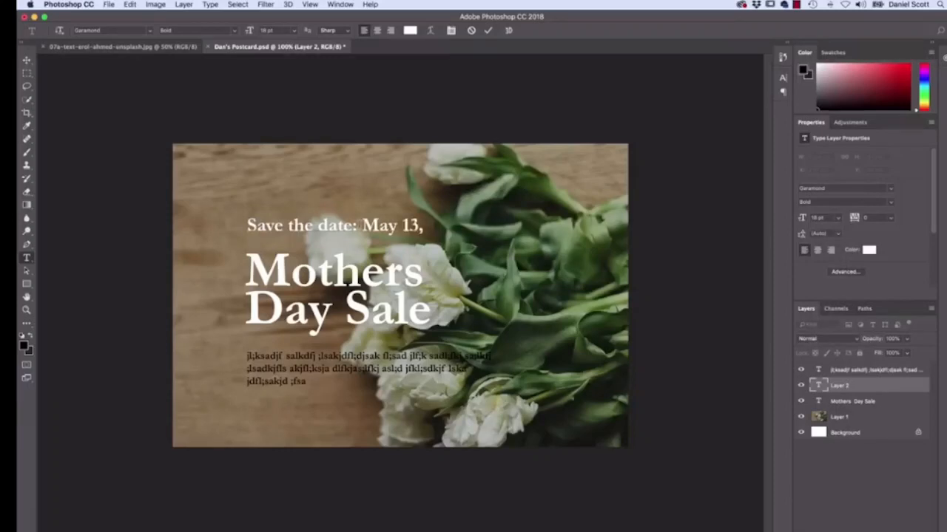
pyautogui.write(' 2018')
# Set the whole "Save the date: May 13, 2018" line in Museo Sans Rounded 300 with All Caps
pyautogui.moveTo(245, 225); pyautogui.dragTo(477, 231)
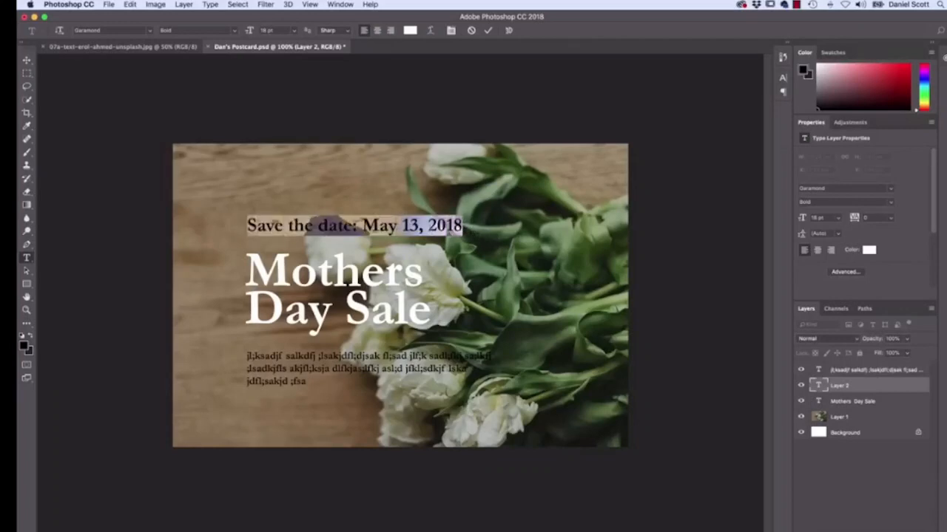
pyautogui.click(96, 30)
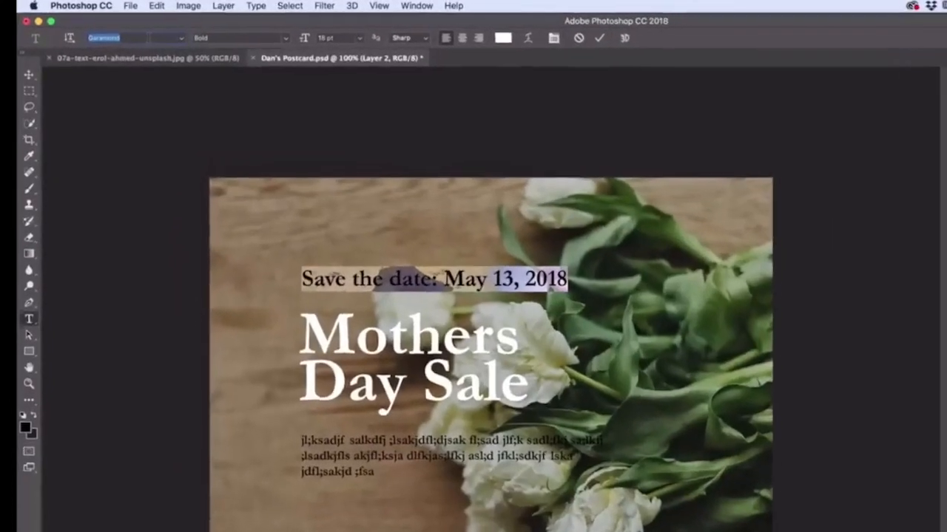
pyautogui.write('muse')
pyautogui.press('BackSpace')
pyautogui.write('se')
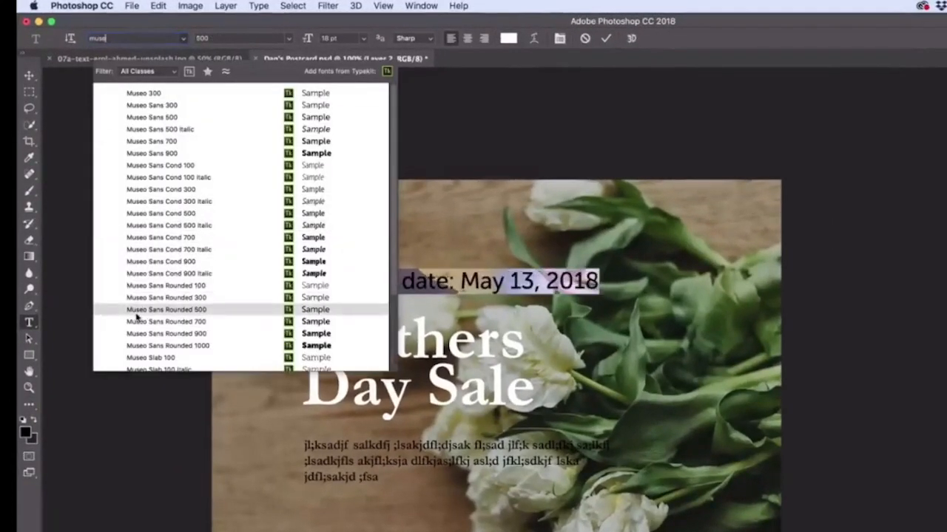
pyautogui.click(175, 299)
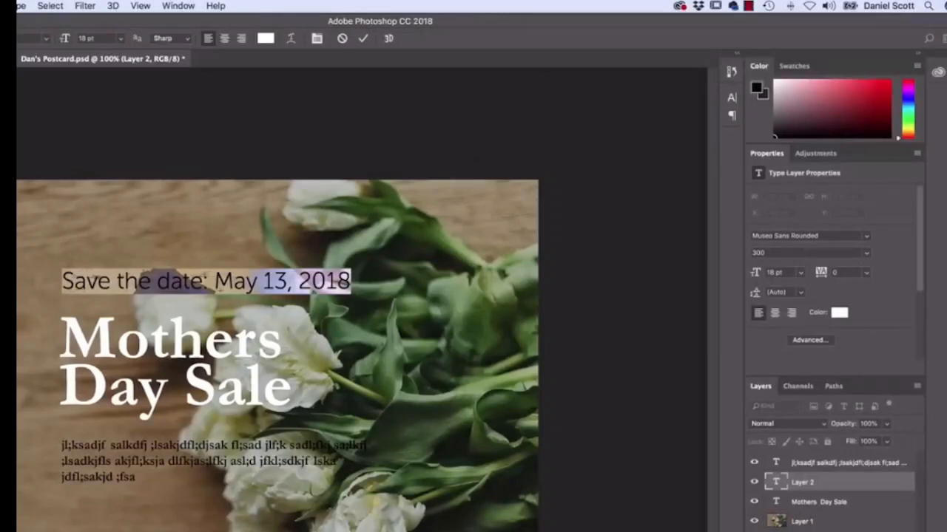
pyautogui.click(813, 341)
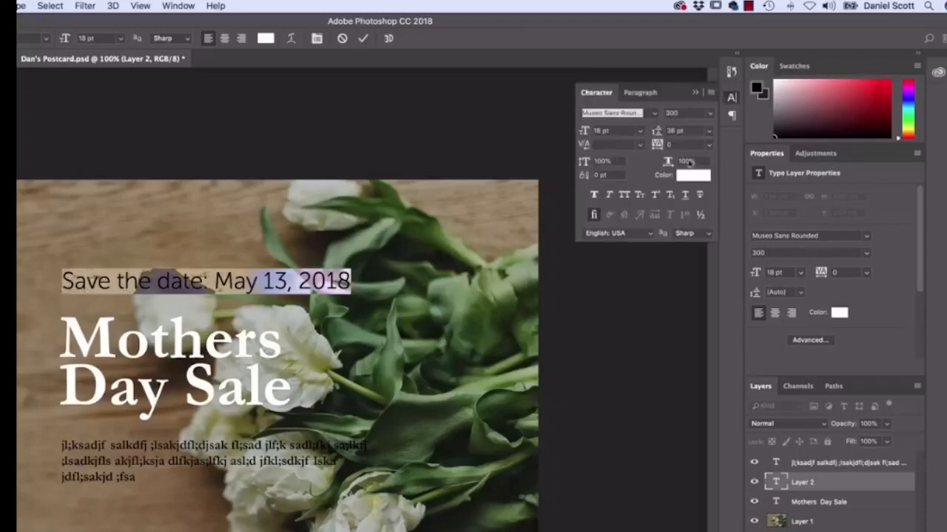
pyautogui.click(625, 196)
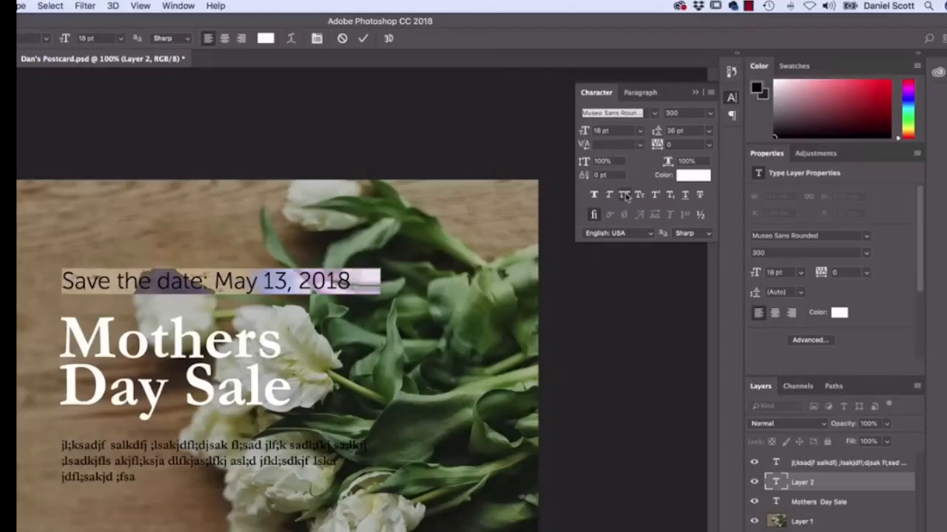
# Set the size of the whole save-the-date line to 20 pt
pyautogui.click(638, 133)
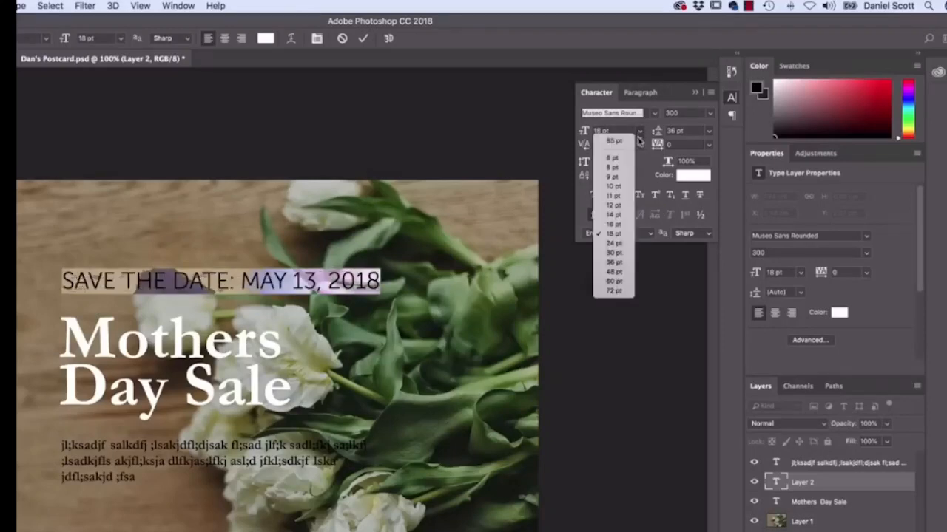
pyautogui.click(639, 134)
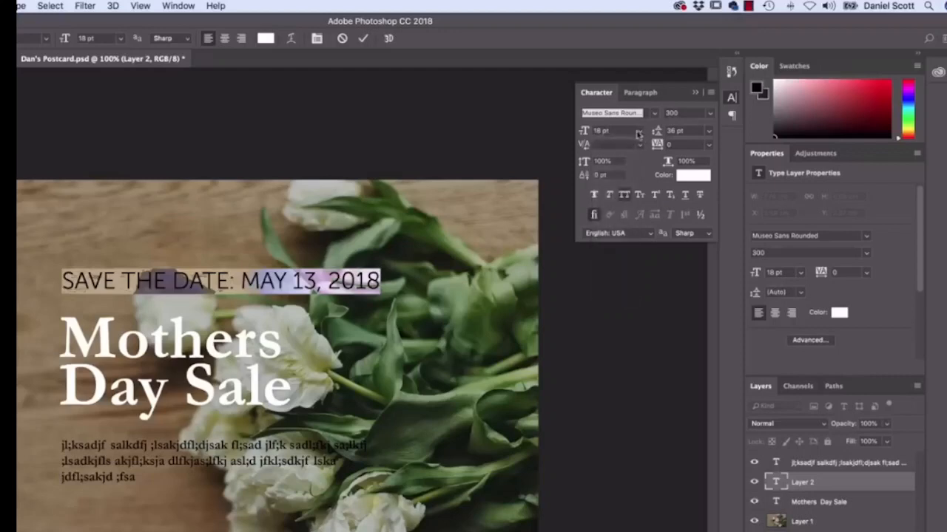
pyautogui.click(639, 134)
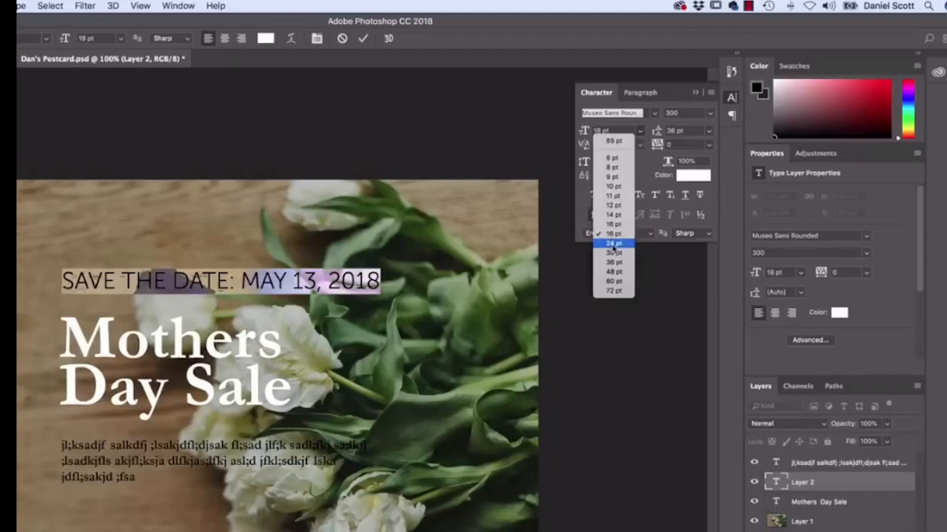
pyautogui.click(605, 126)
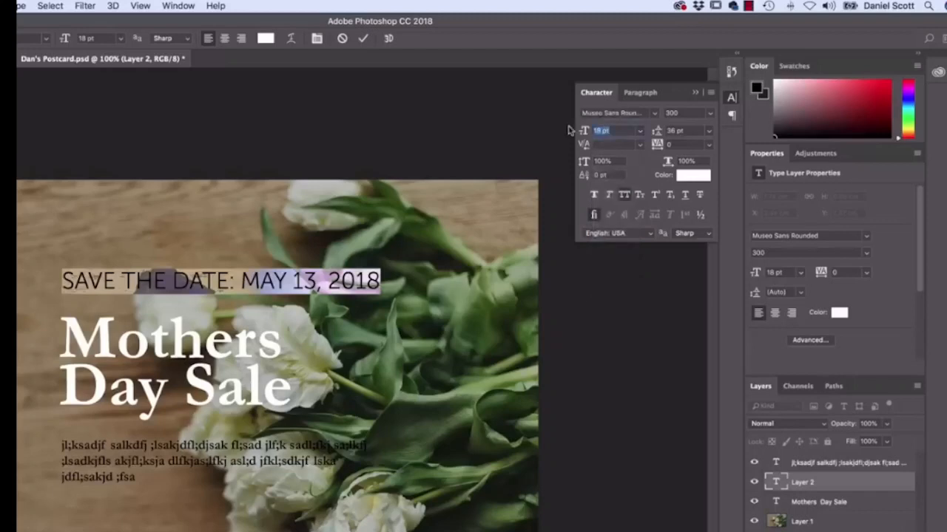
pyautogui.write('20')
pyautogui.press('Return')
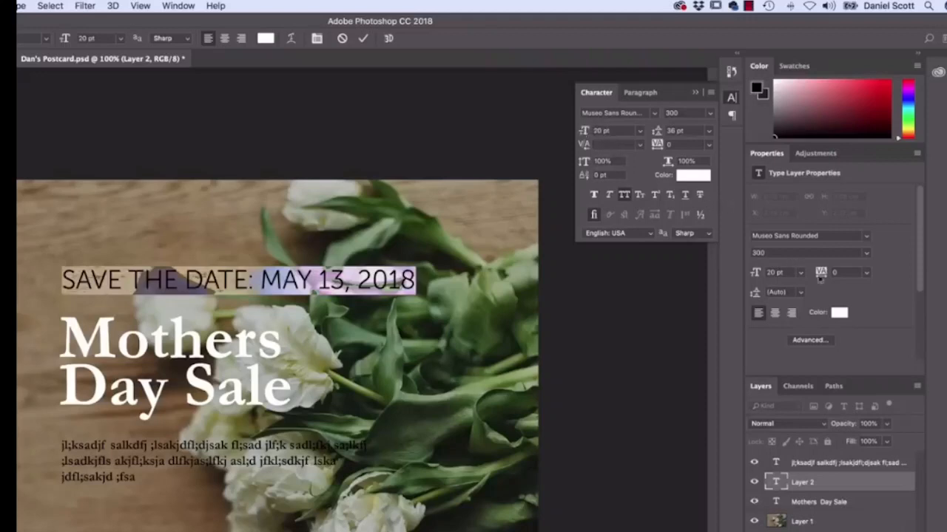
# Reduce the save-the-date line's text size to 12 pt and commit the text edit
pyautogui.click(731, 98)
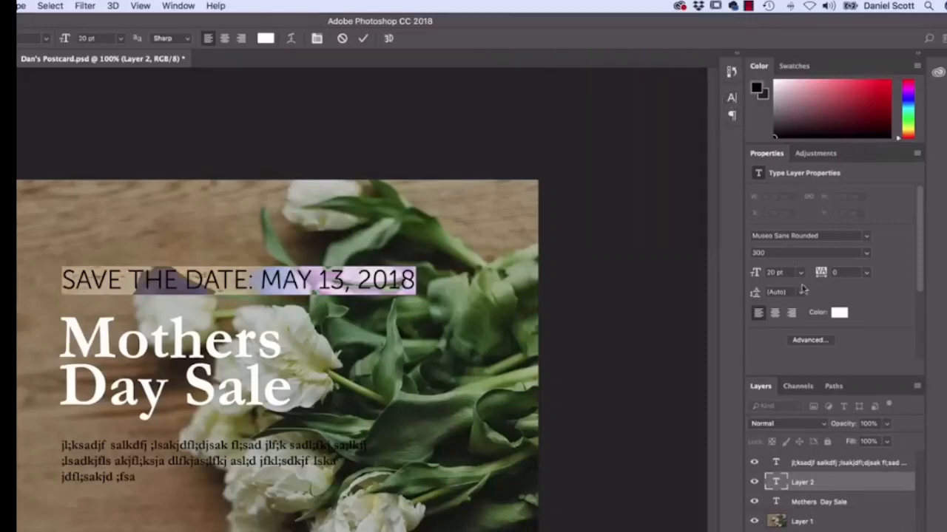
pyautogui.moveTo(755, 275); pyautogui.dragTo(758, 274)
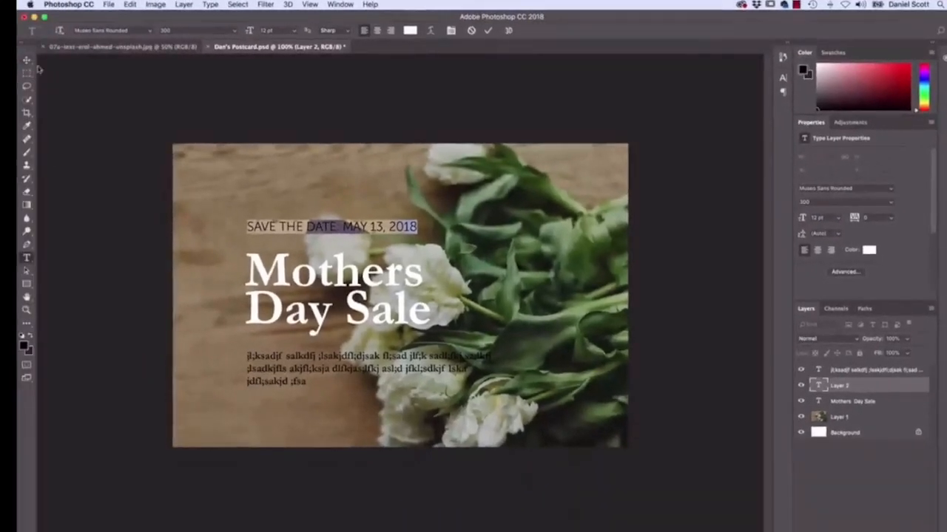
pyautogui.click(27, 60)
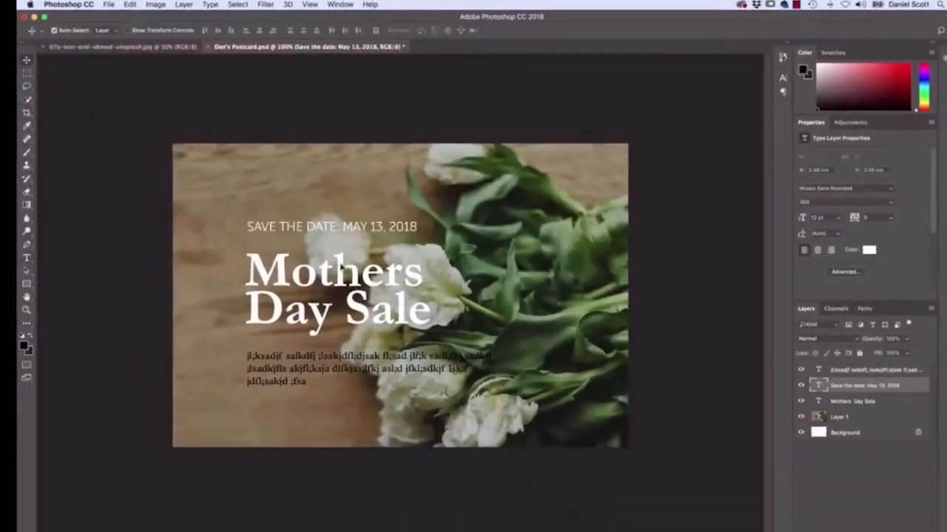
# Nudge the save-the-date line up slightly, and move the heading and the placeholder paragraph up to close the gaps between the three texts
pyautogui.moveTo(330, 228); pyautogui.dragTo(335, 227)
pyautogui.click(859, 401)
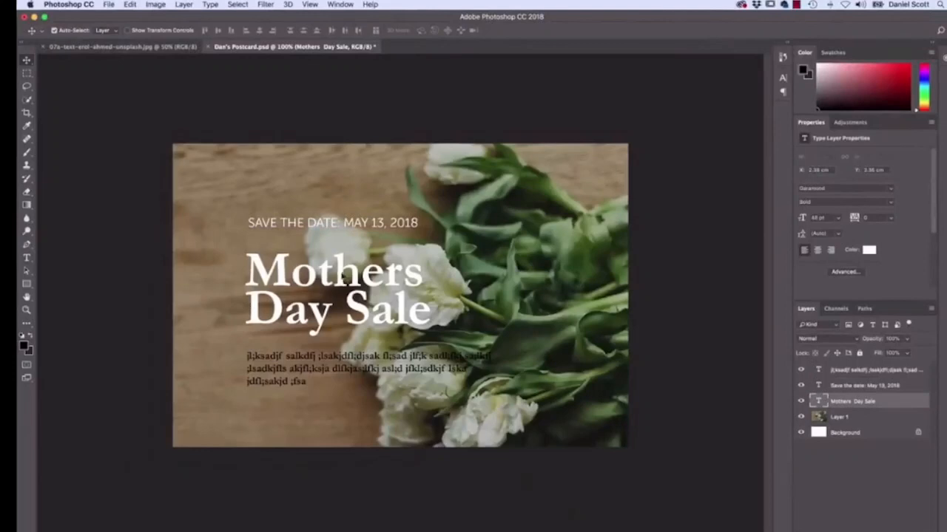
pyautogui.moveTo(342, 275); pyautogui.dragTo(345, 262)
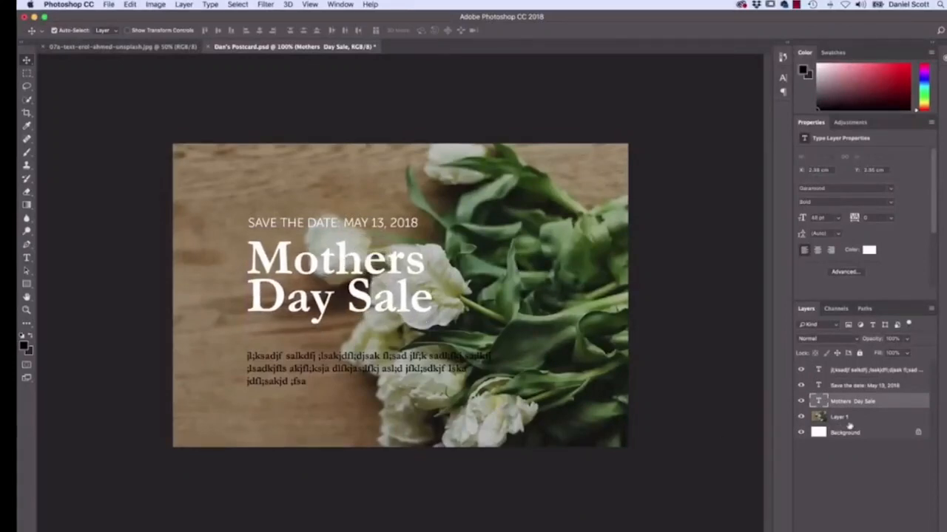
pyautogui.click(862, 372)
pyautogui.moveTo(266, 373); pyautogui.dragTo(270, 348)
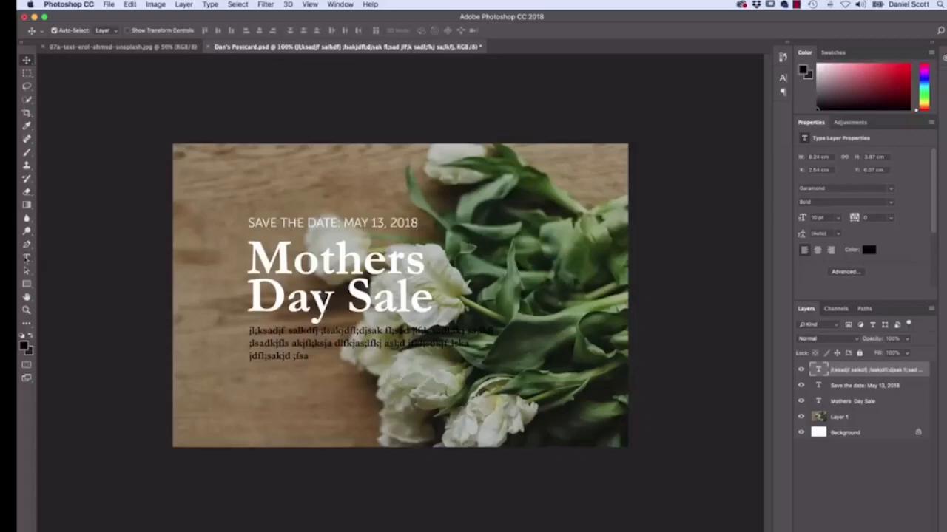
# Replace the placeholder text in the paragraph box with Photoshop's built-in Lorem Ipsum filler
pyautogui.click(28, 258)
pyautogui.click(372, 383)
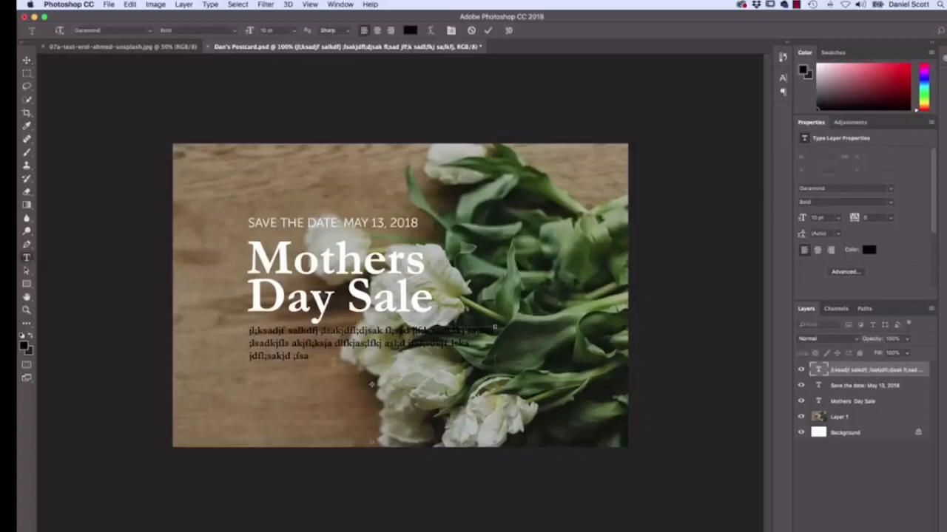
pyautogui.moveTo(371, 384); pyautogui.dragTo(231, 324)
pyautogui.press('BackSpace')
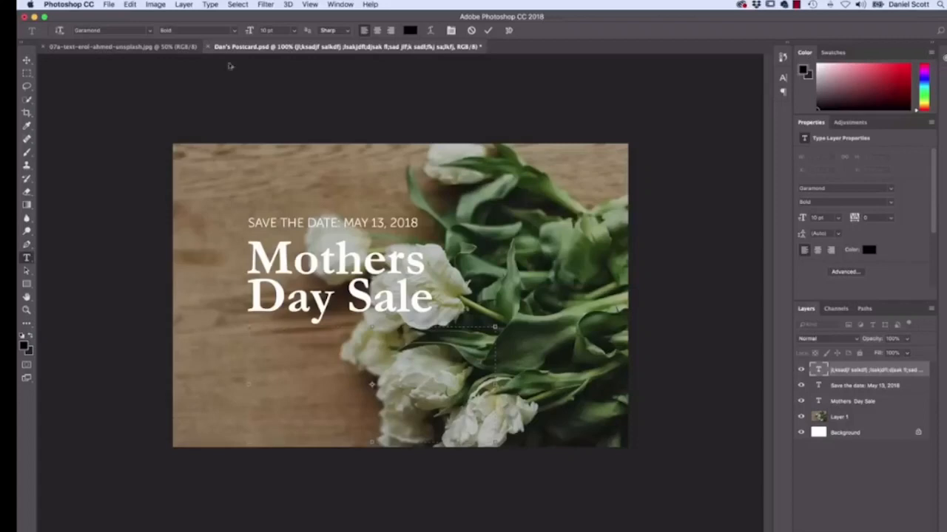
pyautogui.click(213, 6)
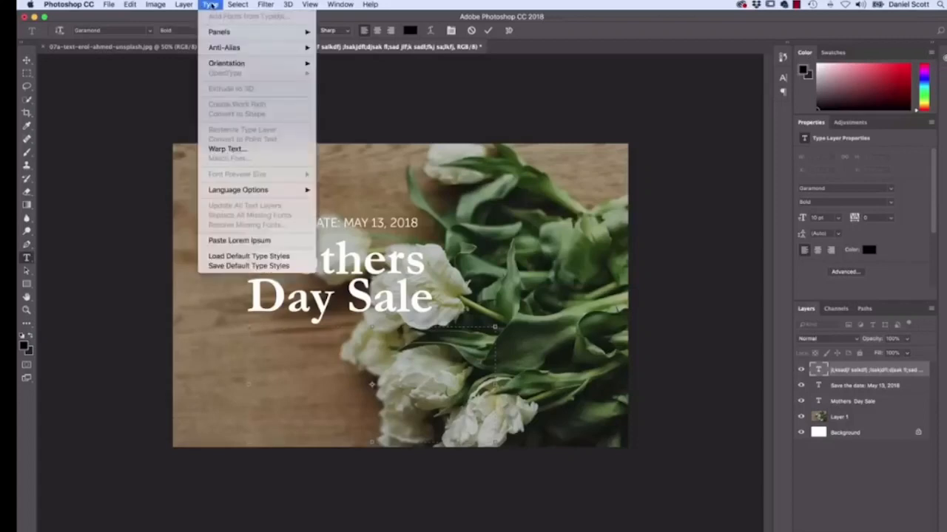
pyautogui.click(216, 243)
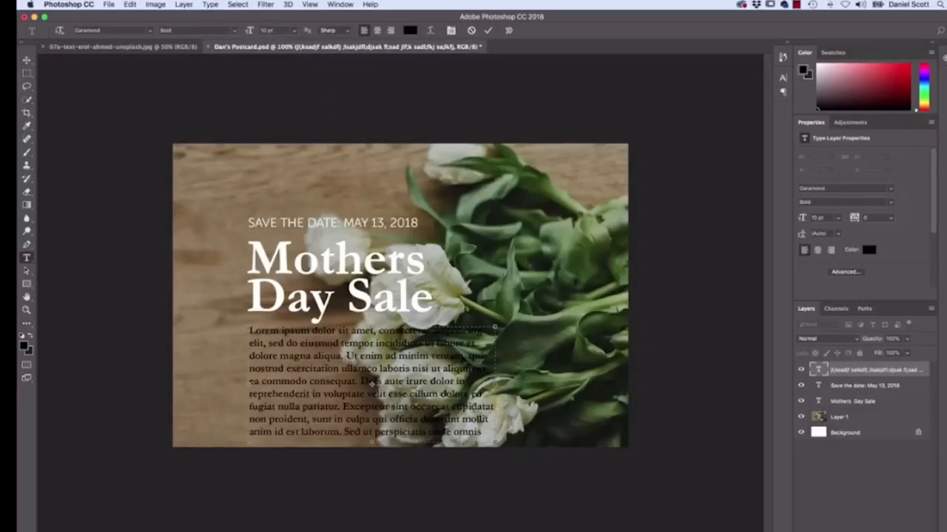
pyautogui.moveTo(346, 357); pyautogui.dragTo(482, 432)
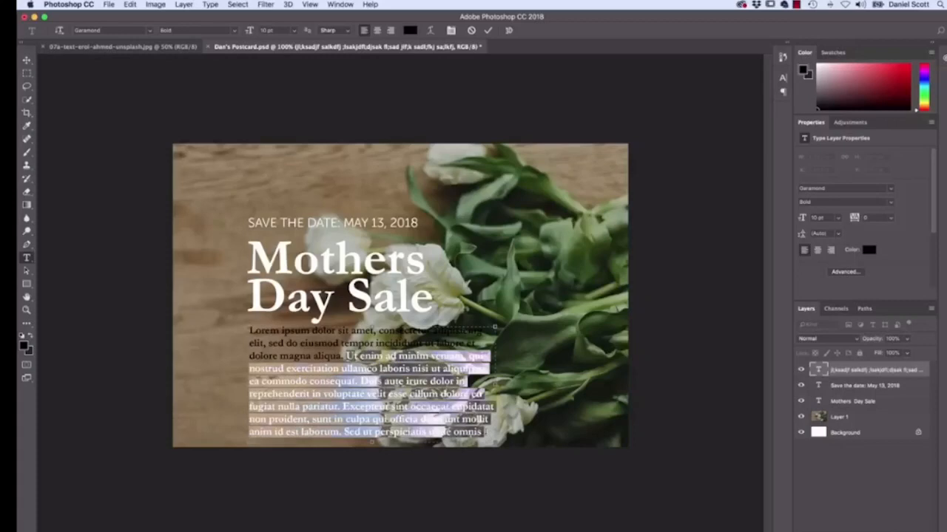
pyautogui.write('iste natus error sit voluptatem accusantium doloremque laudantium, totam rem aperiam, eaque ipsa quae ab illo inventore veritatis et quasi architecto beatae vitae dicta sunt explicabo. Nemo enim ipsam voluptatem quia voluptas sit aspernatur aut odit aut fugit, sed quia consequuntur magni dolores eos qui ratione voluptatem sequi')
pyautogui.moveTo(345, 356); pyautogui.dragTo(554, 477)
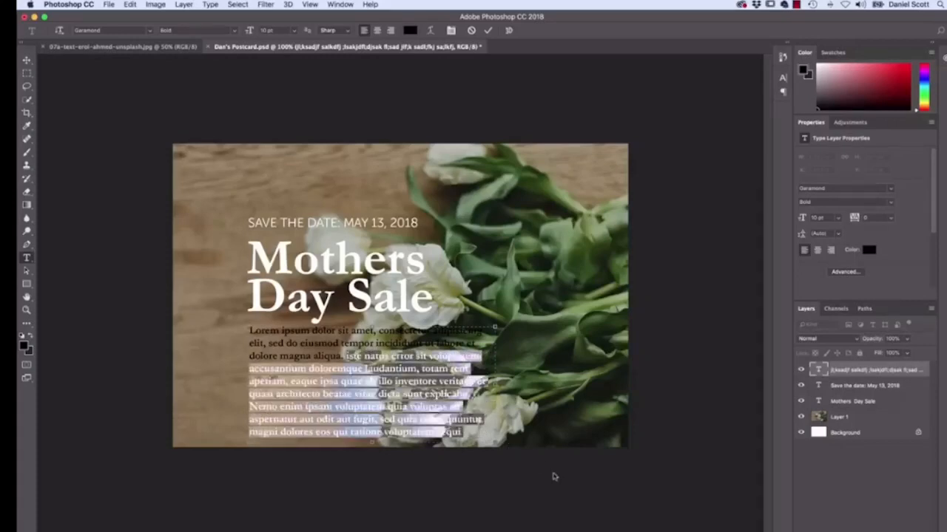
pyautogui.write('nesciunt. Neque porro quisquam est, qui dolorem ipsum quia dolor sit amet, consectetur, adipisci velit, sed quia non numquam eius modi tempora incidunt ut labore et dolore magnam aliquam quaerat voluptatem.')
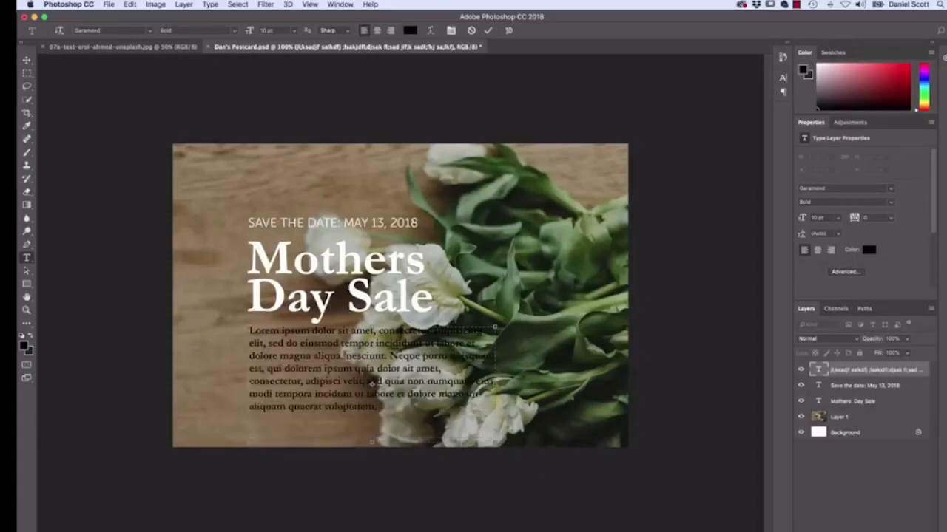
pyautogui.moveTo(345, 356); pyautogui.dragTo(414, 427)
pyautogui.press('BackSpace')
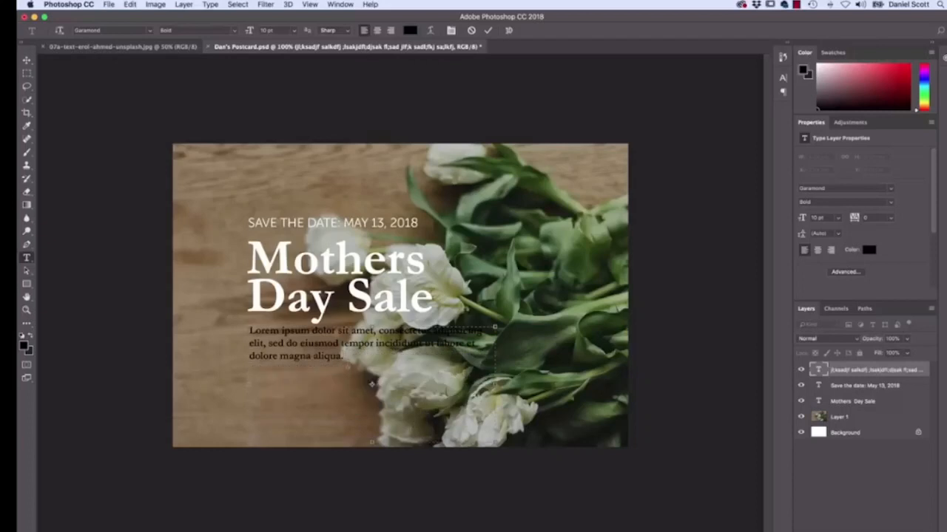
pyautogui.write('www.m.florist.comy.com')
# Colour all the text in the paragraph box white (ffffff)
pyautogui.press('super+a')
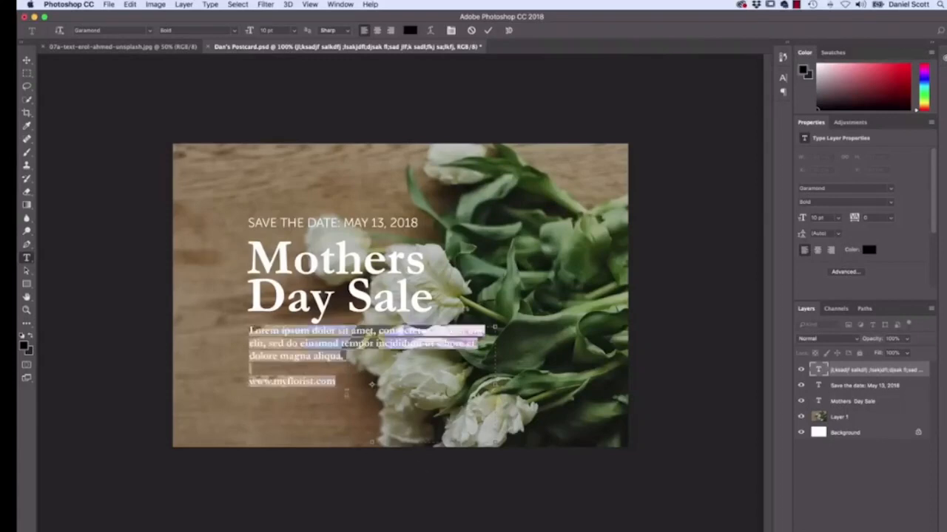
pyautogui.click(411, 32)
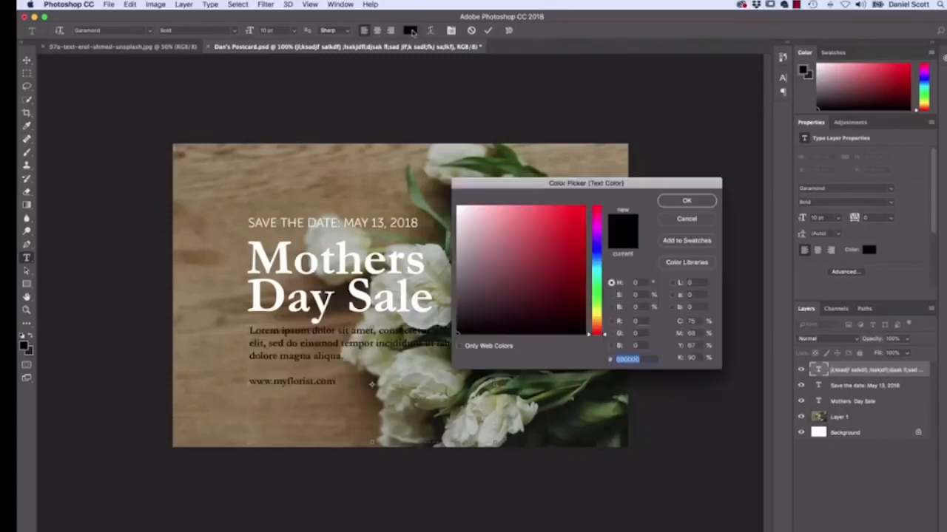
pyautogui.write('ffffff')
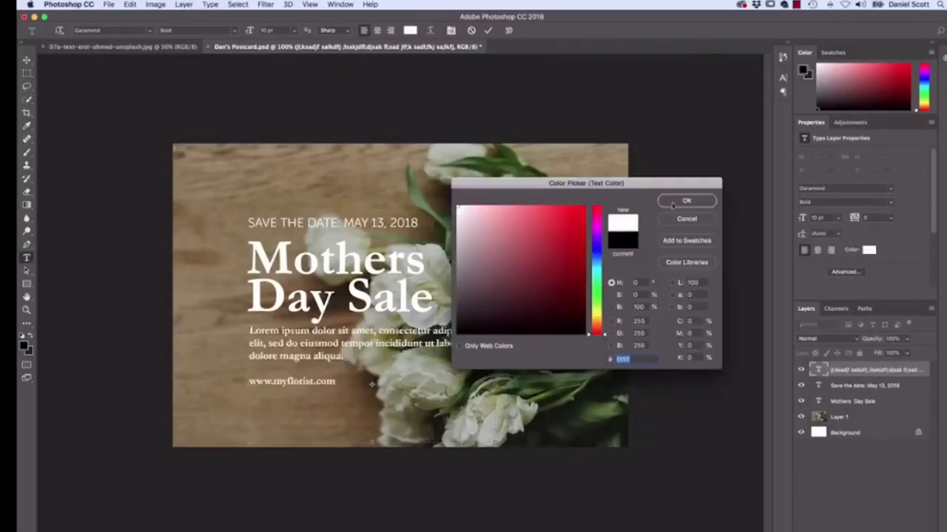
pyautogui.click(686, 201)
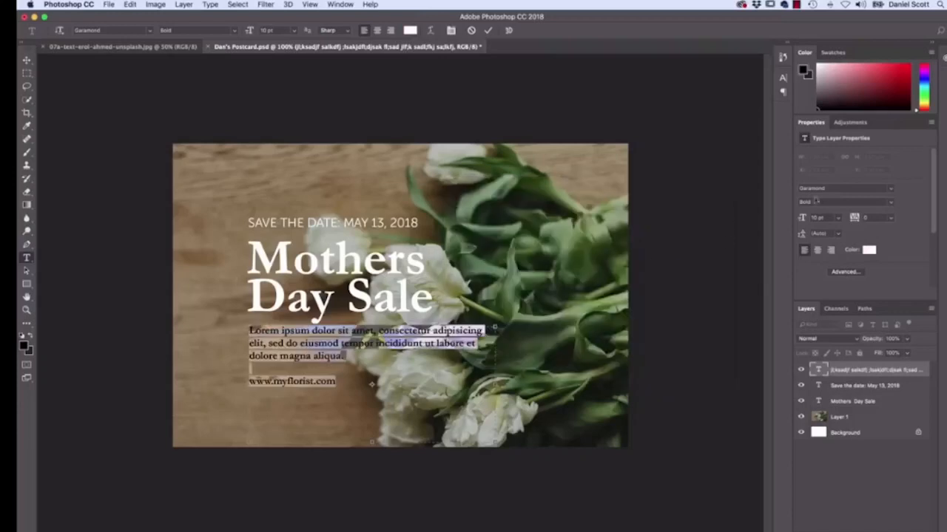
# Set all the paragraph box text in Museo Sans Rounded 300 and commit the text edit
pyautogui.click(813, 189)
pyautogui.write('mu')
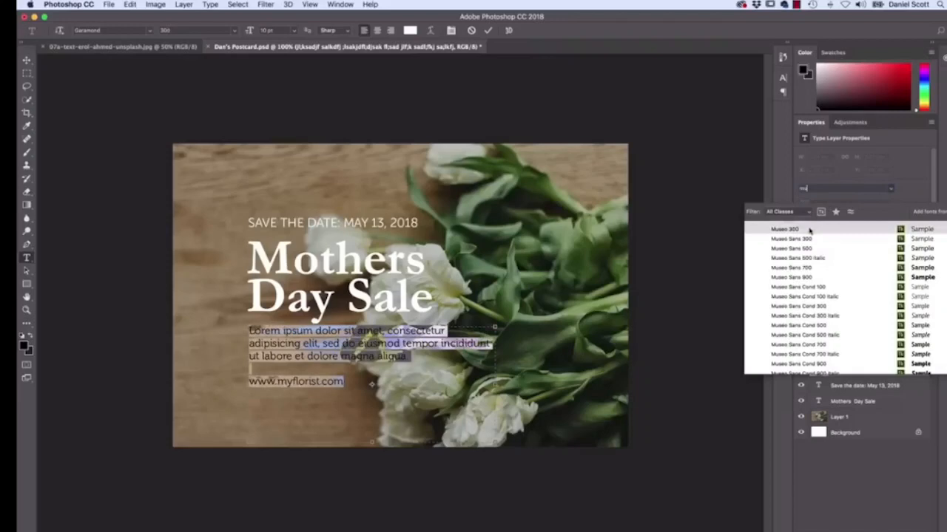
pyautogui.scroll(-5, 810, 252)
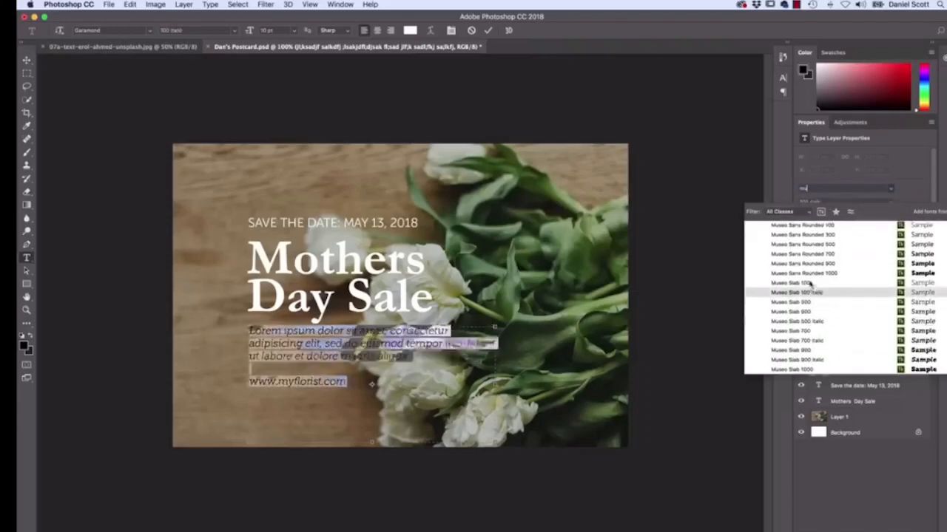
pyautogui.click(826, 235)
pyautogui.click(364, 369)
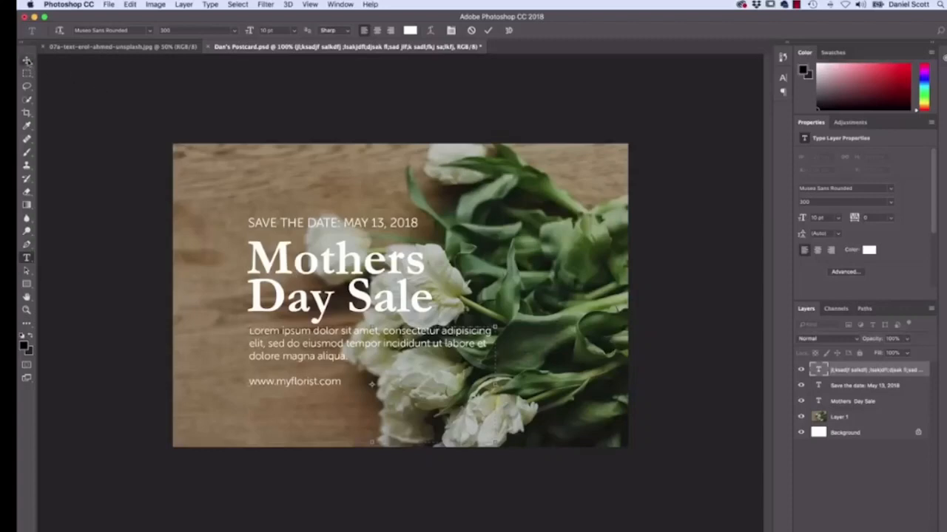
pyautogui.click(26, 60)
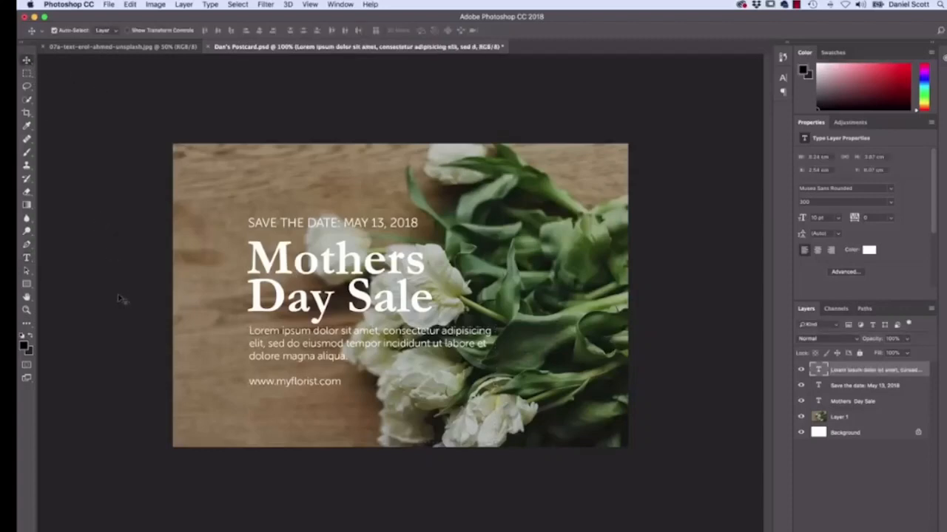
# Examine the advanced character and paragraph settings for the paragraph text layer, alternating between the two sets
pyautogui.press('super+Tab')
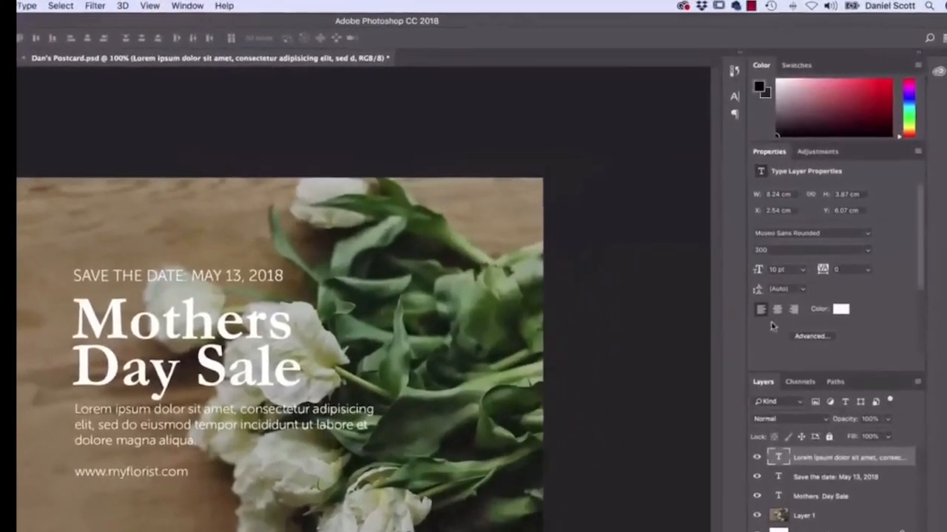
pyautogui.click(811, 337)
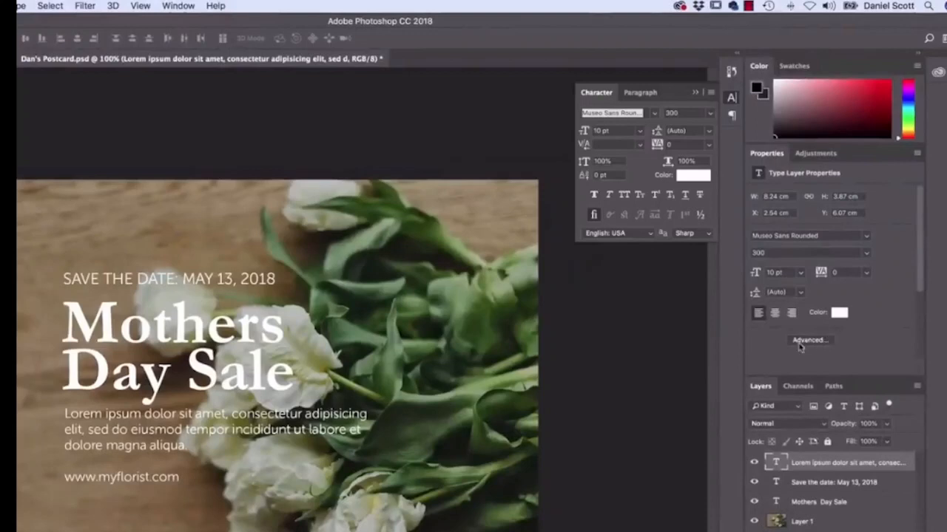
pyautogui.click(814, 344)
pyautogui.click(814, 344)
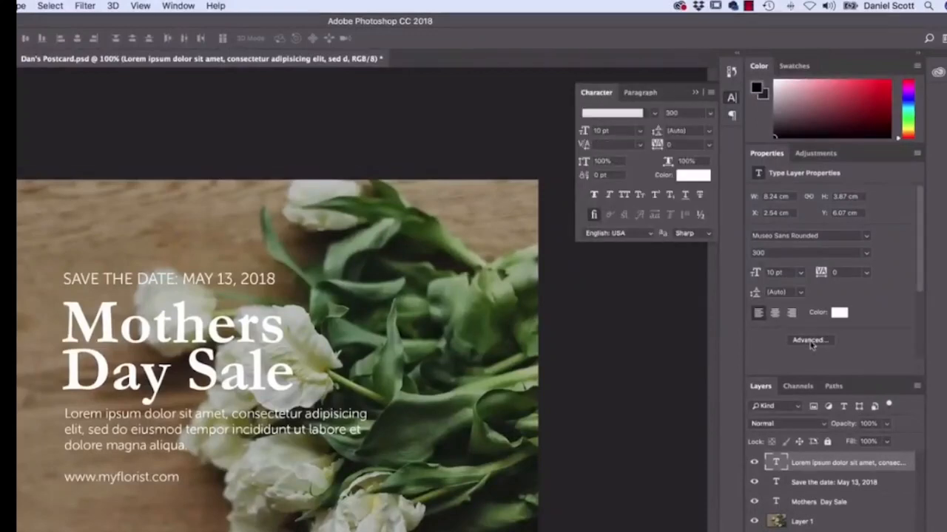
pyautogui.click(818, 342)
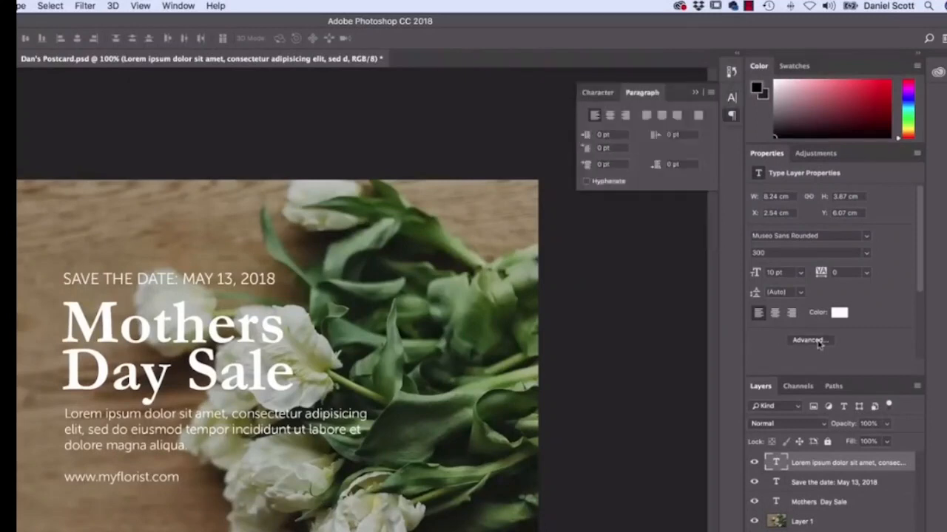
pyautogui.click(819, 344)
pyautogui.click(827, 341)
pyautogui.click(831, 340)
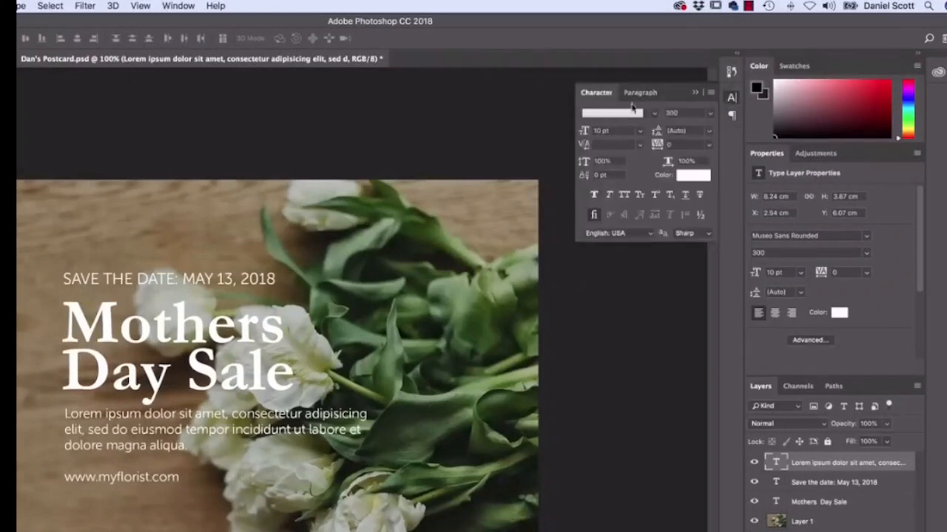
pyautogui.click(821, 342)
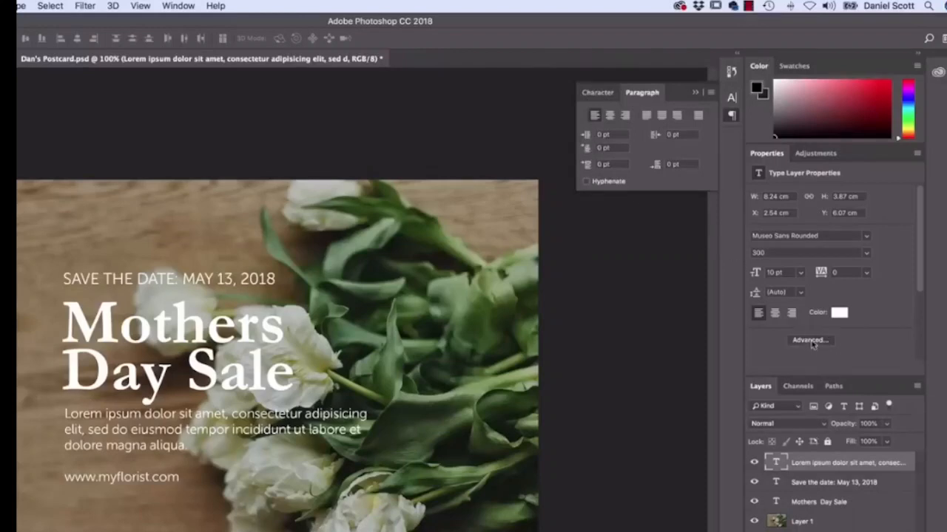
pyautogui.click(809, 342)
pyautogui.click(809, 341)
pyautogui.click(809, 342)
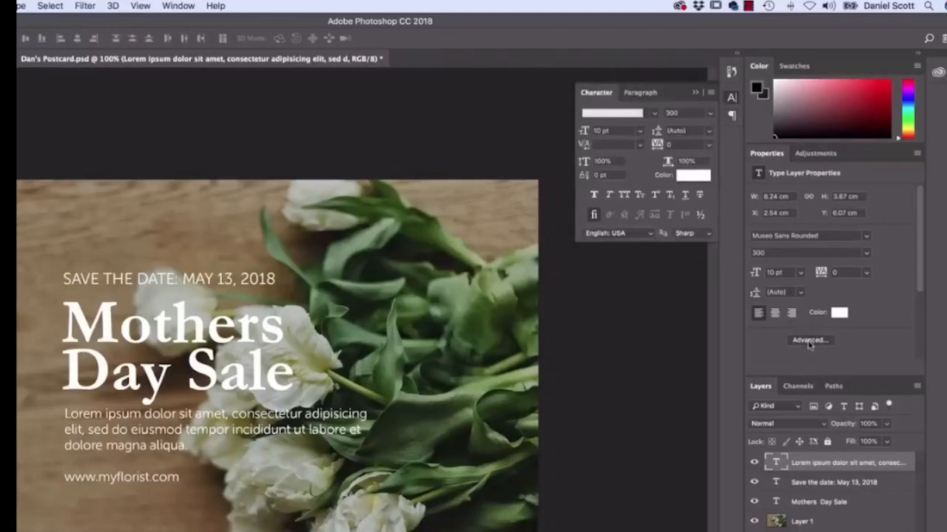